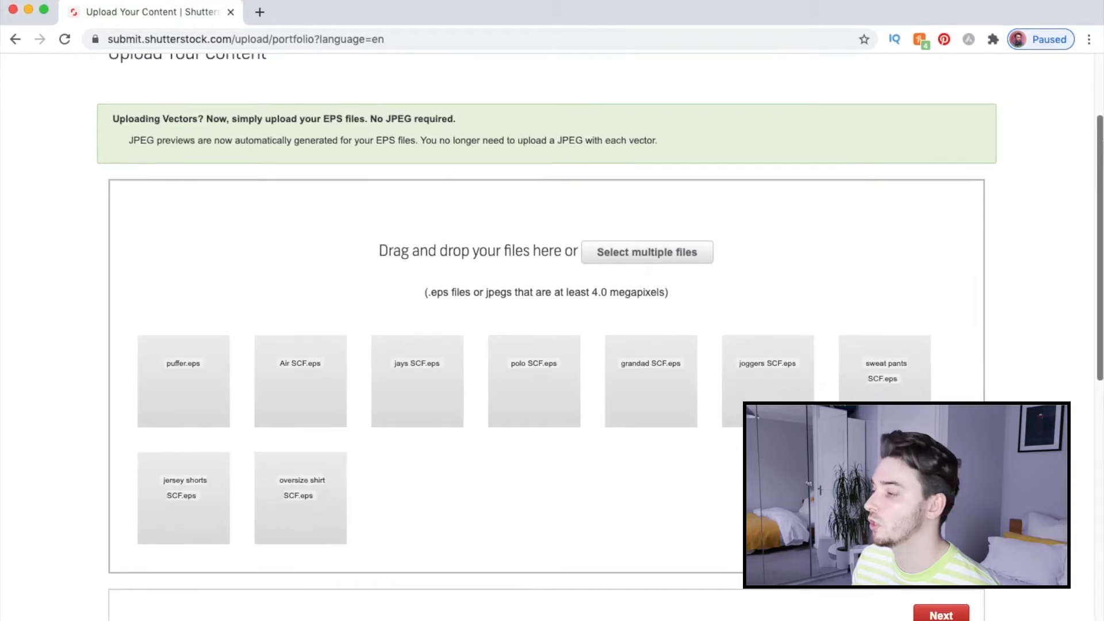
# - Continue from the uploaded EPS files to the submission list, refresh it and open the details of the content problem
pyautogui.click(931, 609)
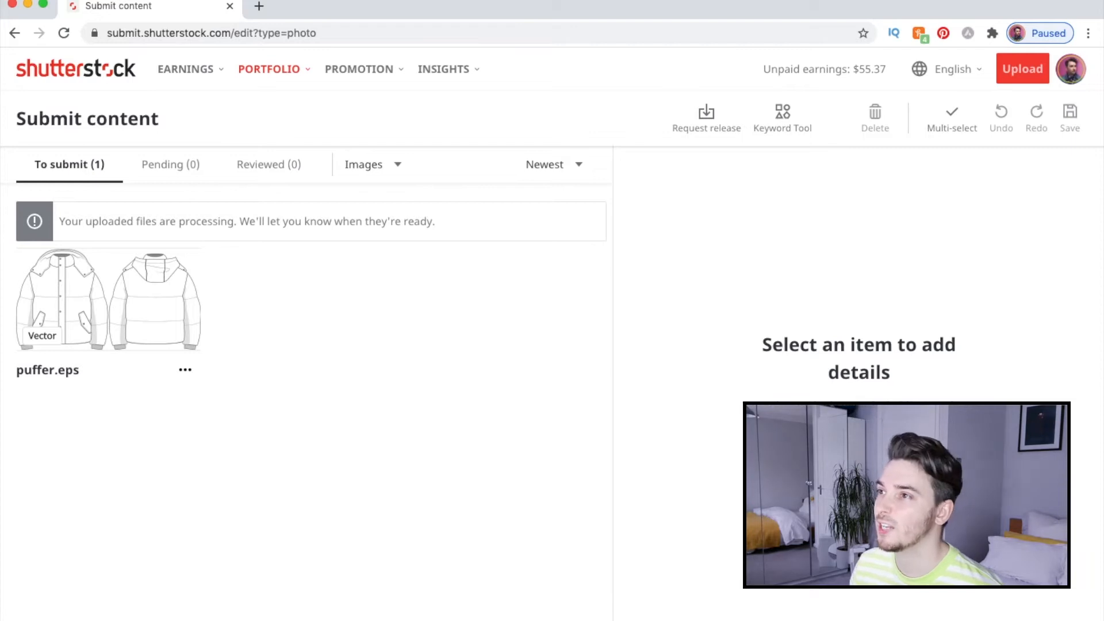
pyautogui.click(57, 37)
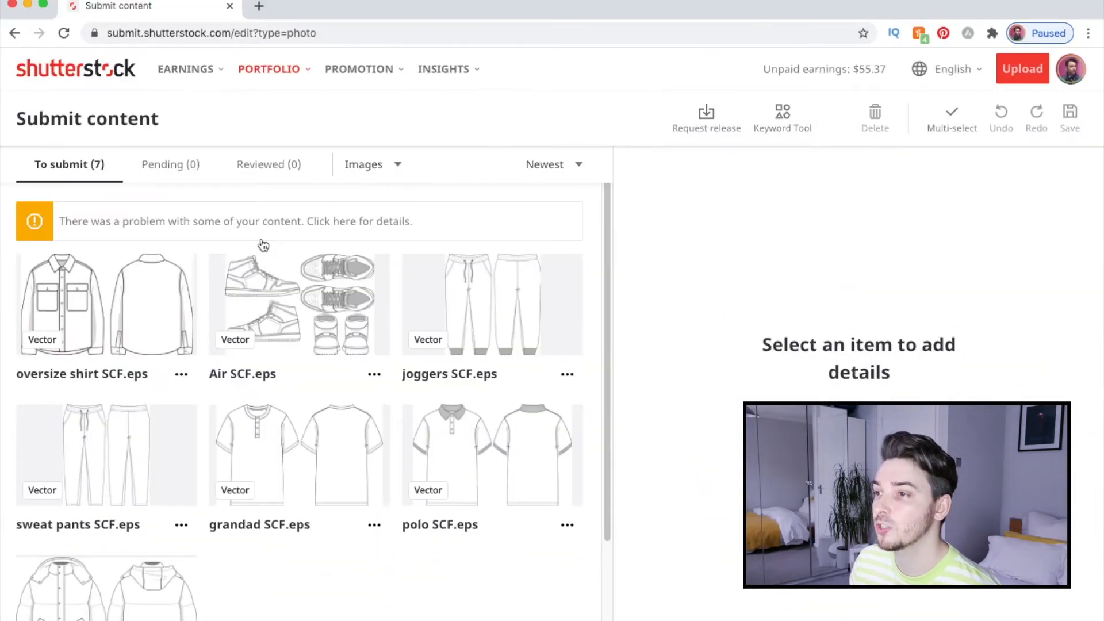
pyautogui.click(30, 231)
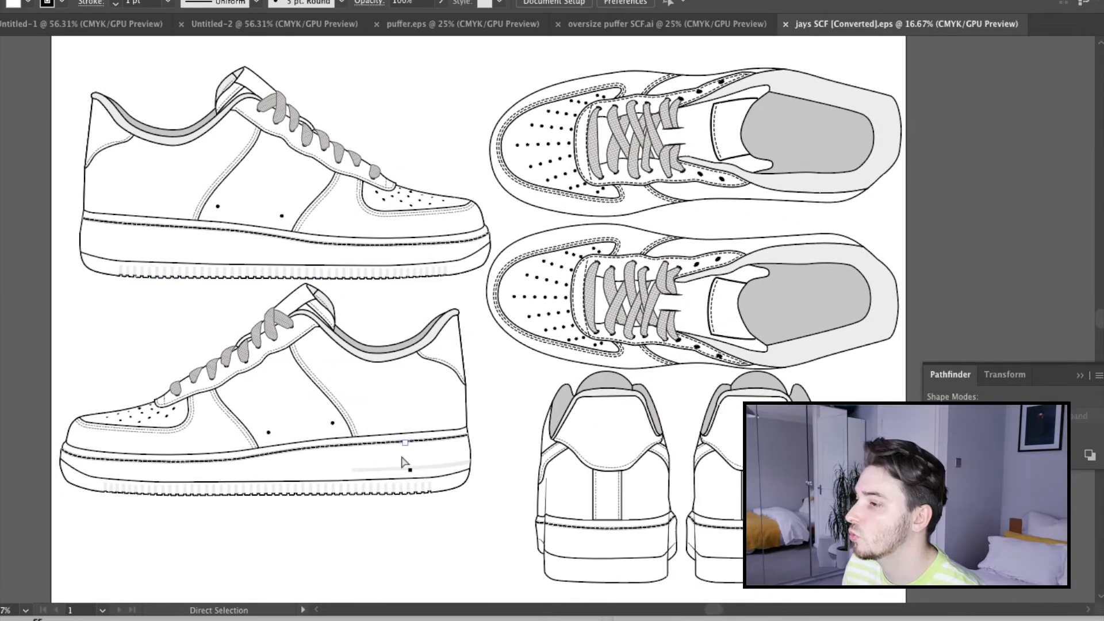
# - Try to isolate the hidden mirrored AIR lettering within the nested groups of the lower side-view shoe
pyautogui.click(429, 436)
pyautogui.keyDown('super'); pyautogui.click(468, 453); pyautogui.keyUp('super')
pyautogui.press('v')
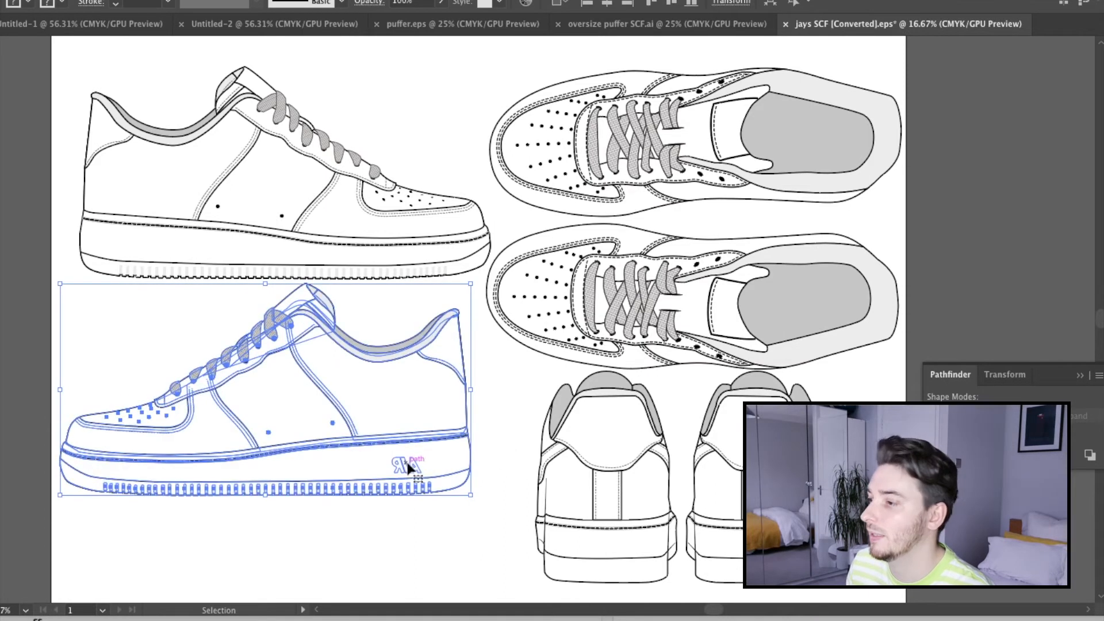
pyautogui.doubleClick(407, 462)
pyautogui.click(453, 463)
pyautogui.doubleClick(356, 458)
pyautogui.click(358, 459)
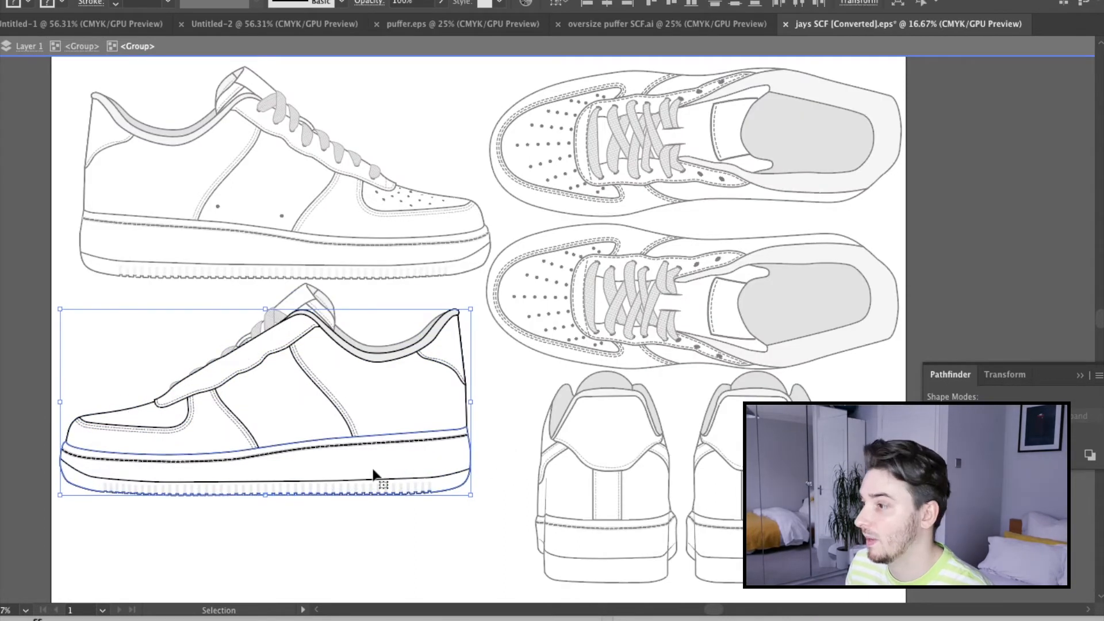
pyautogui.doubleClick(368, 461)
pyautogui.click(364, 455)
pyautogui.doubleClick(305, 199)
# - Select the hidden mirrored AIR lettering on the sole of the lower side-view shoe and delete it
pyautogui.press('a')
pyautogui.click(410, 455)
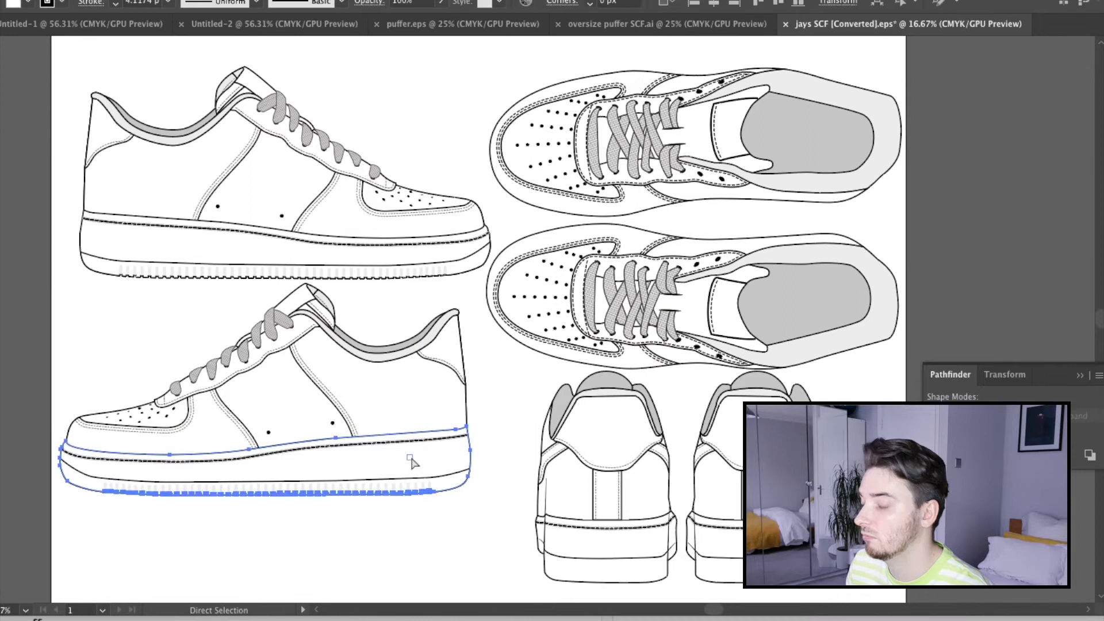
pyautogui.keyDown('alt'); pyautogui.click(440, 462); pyautogui.keyUp('alt')
pyautogui.press('v')
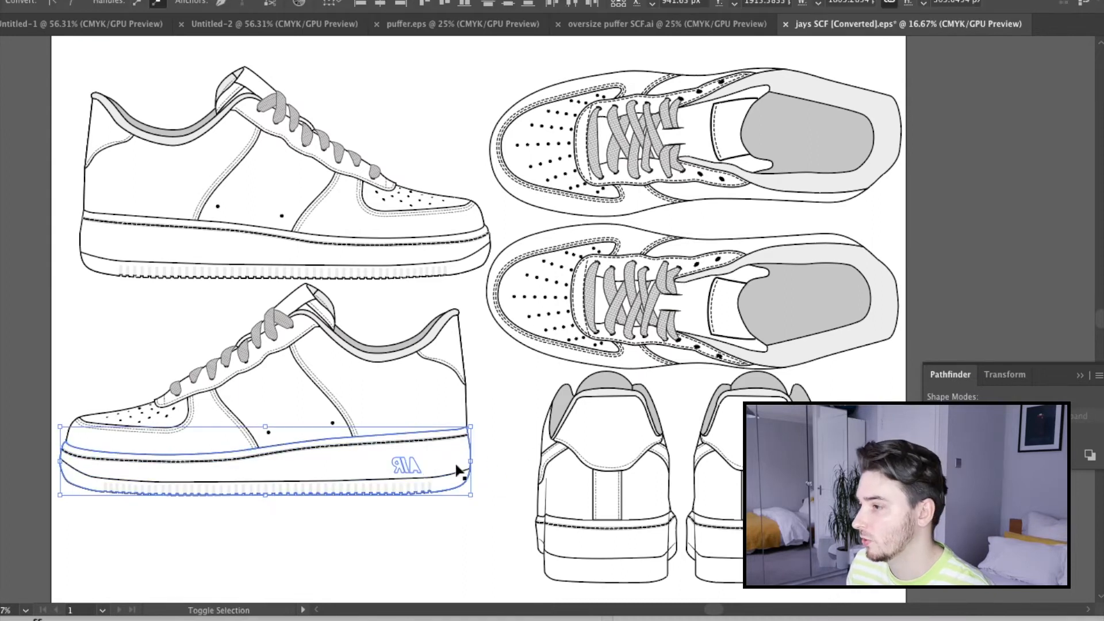
pyautogui.click(406, 459)
pyautogui.doubleClick(406, 468)
pyautogui.doubleClick(402, 463)
pyautogui.click(397, 464)
pyautogui.moveTo(488, 497); pyautogui.dragTo(338, 446)
pyautogui.doubleClick(412, 470)
pyautogui.press('Delete')
pyautogui.press('Escape')
pyautogui.press('a')
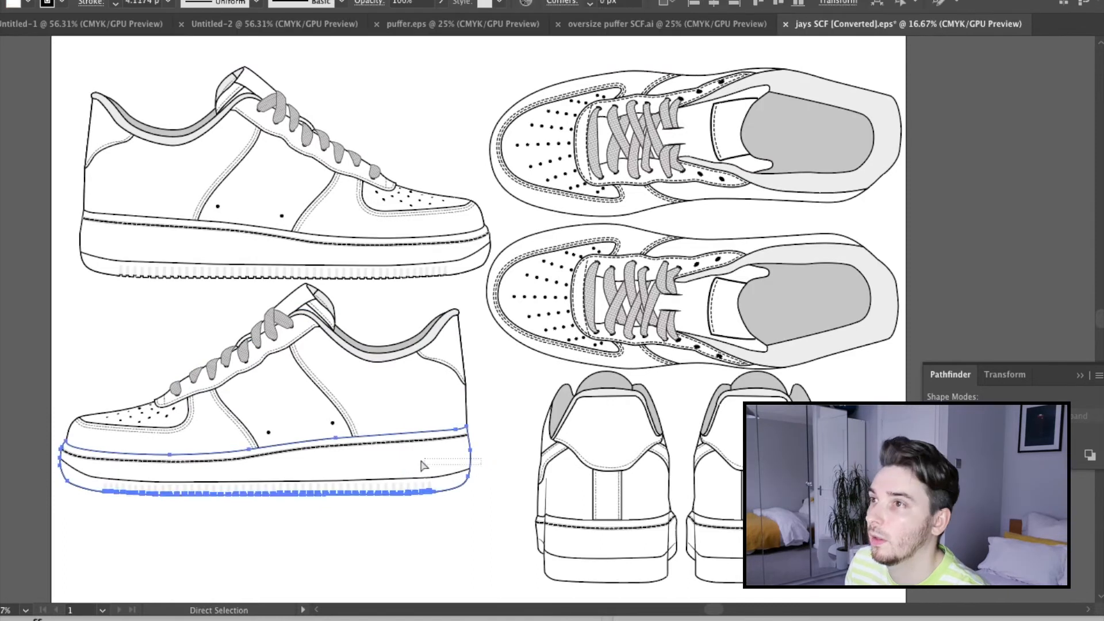
# - Examine the tread rectangles and the stepped outline along the bottom of the shoe sole up close
pyautogui.click(195, 375)
pyautogui.press('super+=')
pyautogui.press('super+=')
pyautogui.press('super+=')
pyautogui.click(732, 206)
pyautogui.click(818, 150)
pyautogui.moveTo(926, 595); pyautogui.dragTo(489, 556)
pyautogui.click(550, 558)
pyautogui.press('super+=')
pyautogui.press('super+=')
pyautogui.press('super+=')
pyautogui.press('super+=')
pyautogui.keyDown('alt'); pyautogui.click(537, 319); pyautogui.keyUp('alt')
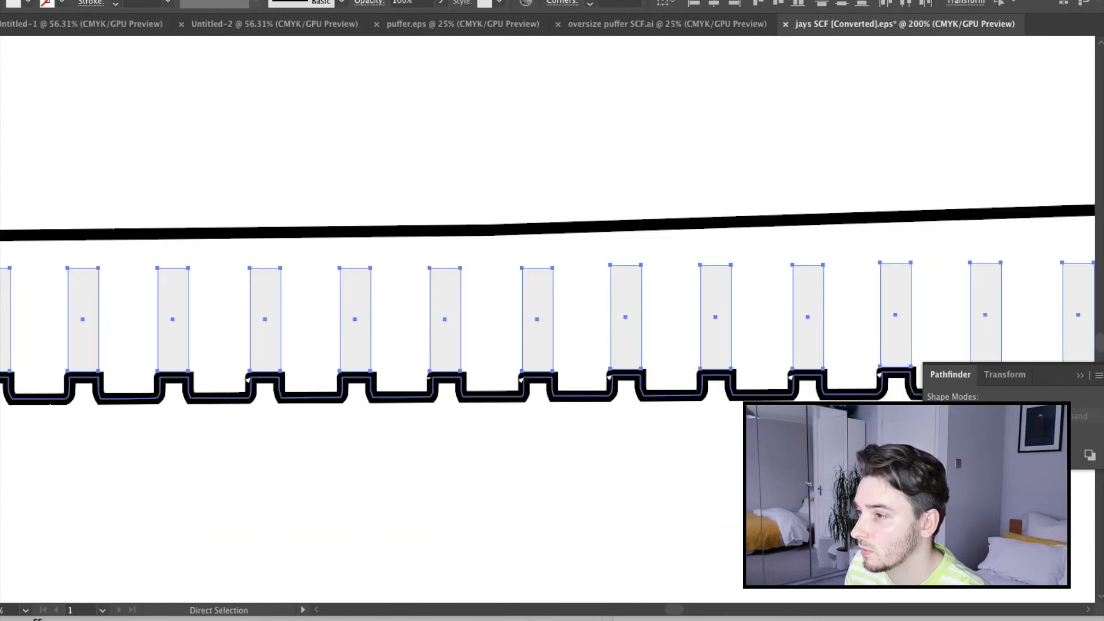
pyautogui.click(45, 1)
pyautogui.click(400, 397)
# - Inspect the laces, eyelets and stitching on the top-view shoes for problem objects
pyautogui.press('super+-')
pyautogui.press('super+-')
pyautogui.press('super+-')
pyautogui.press('super+-')
pyautogui.moveTo(368, 151); pyautogui.dragTo(364, 360)
pyautogui.press('super+-')
pyautogui.moveTo(897, 379); pyautogui.dragTo(524, 484)
pyautogui.moveTo(284, 193); pyautogui.dragTo(582, 299)
pyautogui.click(678, 336)
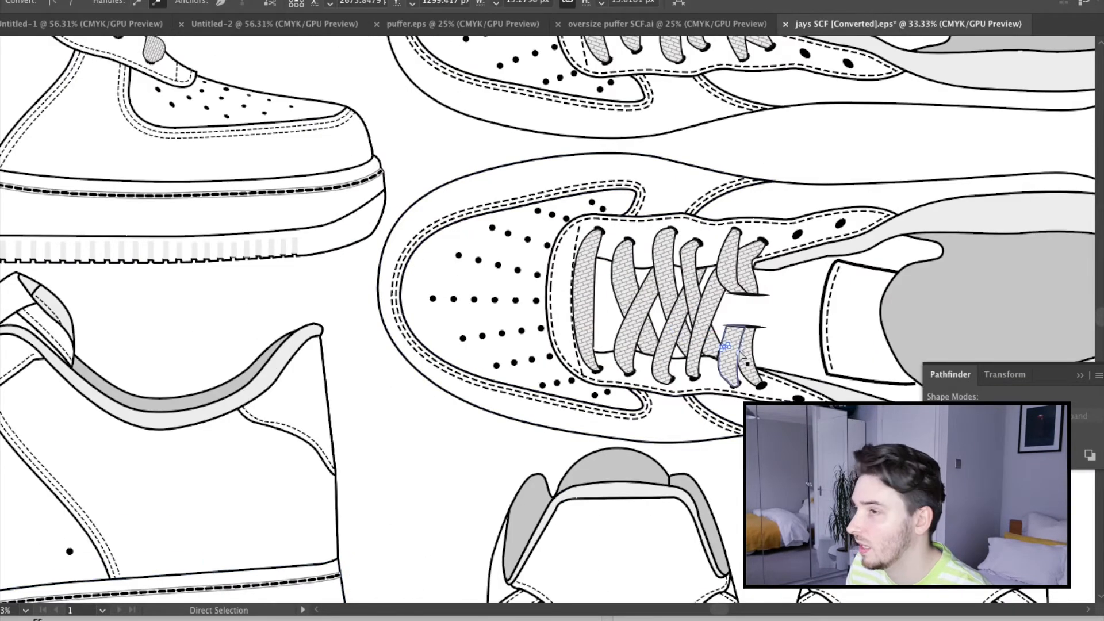
pyautogui.moveTo(729, 261); pyautogui.dragTo(684, 324)
pyautogui.hscroll(-10, 625, 345)
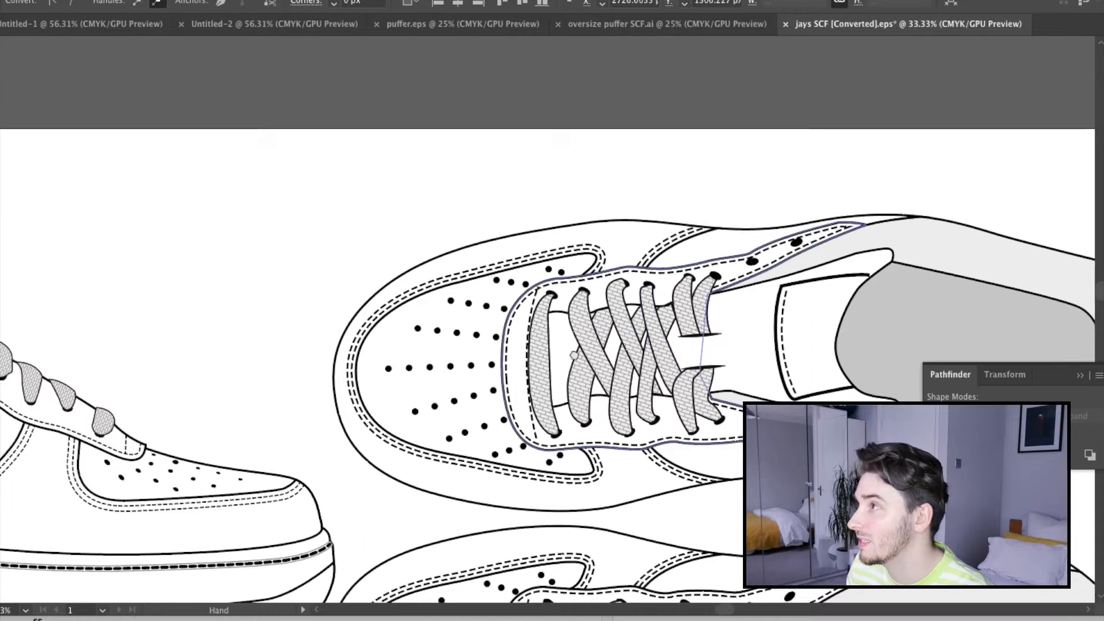
pyautogui.doubleClick(387, 357)
# - Expand the artwork of the upper side-view shoe inside its group, including its upper, laces and sole
pyautogui.press('super+minus')
pyautogui.press('super+minus')
pyautogui.press('v')
pyautogui.click(55, 1)
pyautogui.click(73, 113)
pyautogui.press('Return')
pyautogui.click(488, 203)
pyautogui.keyDown('shift'); pyautogui.click(412, 275); pyautogui.keyUp('shift')
pyautogui.keyDown('shift'); pyautogui.click(419, 322); pyautogui.keyUp('shift')
pyautogui.moveTo(322, 184); pyautogui.dragTo(638, 381)
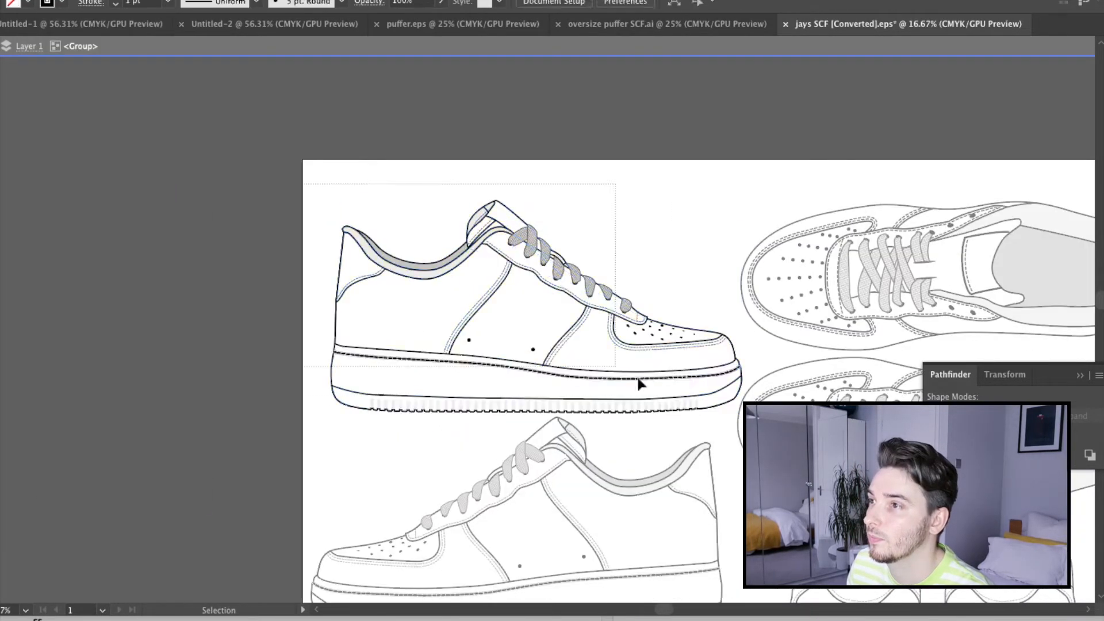
pyautogui.keyDown('shift'); pyautogui.click(575, 368); pyautogui.keyUp('shift')
pyautogui.click(55, 1)
pyautogui.click(119, 123)
pyautogui.click(546, 335)
pyautogui.click(639, 457)
pyautogui.press('Escape')
# - Isolate the lower side-view shoe's group, select all of its artwork and expand it
pyautogui.scroll(-4, 529, 378)
pyautogui.click(444, 391)
pyautogui.doubleClick(444, 392)
pyautogui.moveTo(534, 345); pyautogui.dragTo(536, 546)
pyautogui.keyDown('shift'); pyautogui.click(468, 335); pyautogui.keyUp('shift')
pyautogui.click(55, 2)
pyautogui.click(81, 109)
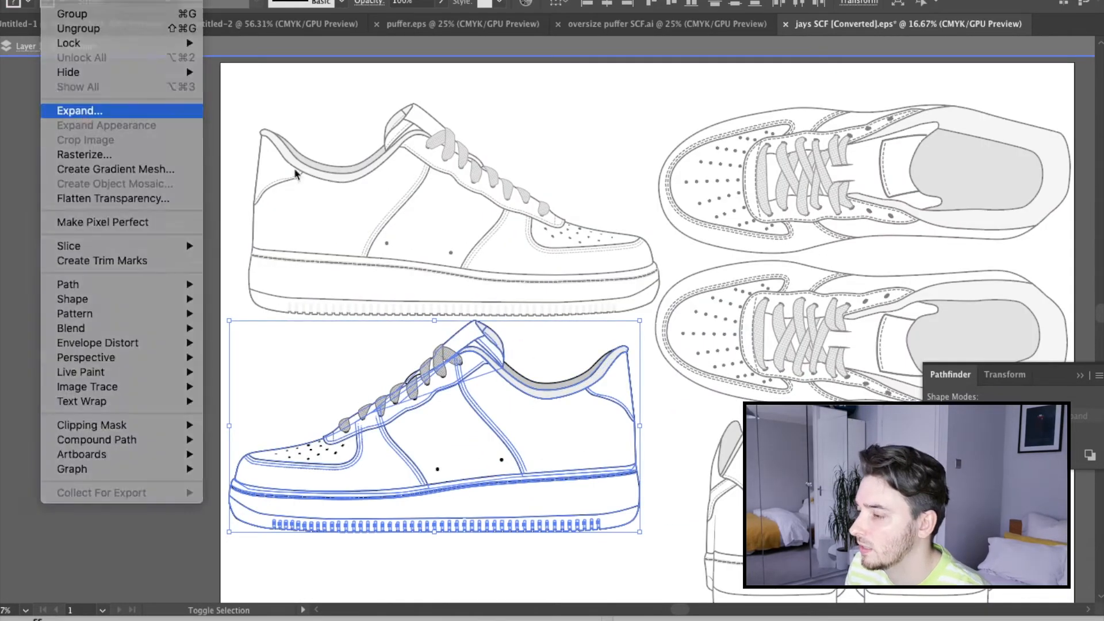
pyautogui.click(640, 457)
pyautogui.click(679, 444)
pyautogui.press('Escape')
# - Isolate the first back-view shoe, select all of its parts and expand them
pyautogui.hscroll(8, 638, 409)
pyautogui.scroll(-2, 638, 409)
pyautogui.click(501, 381)
pyautogui.doubleClick(500, 381)
pyautogui.moveTo(415, 343); pyautogui.dragTo(577, 555)
pyautogui.click(55, 2)
pyautogui.click(72, 109)
pyautogui.click(640, 457)
pyautogui.doubleClick(738, 445)
# - Expand the second back-view shoe and the lower of the two top-view shoes
pyautogui.click(664, 440)
pyautogui.click(54, 1)
pyautogui.click(62, 112)
pyautogui.click(650, 459)
pyautogui.click(678, 287)
pyautogui.click(55, 1)
pyautogui.click(66, 111)
pyautogui.click(658, 458)
pyautogui.click(753, 374)
# - Save the artwork to the Desktop as jays SCF.eps in Illustrator EPS format
pyautogui.click(15, 1)
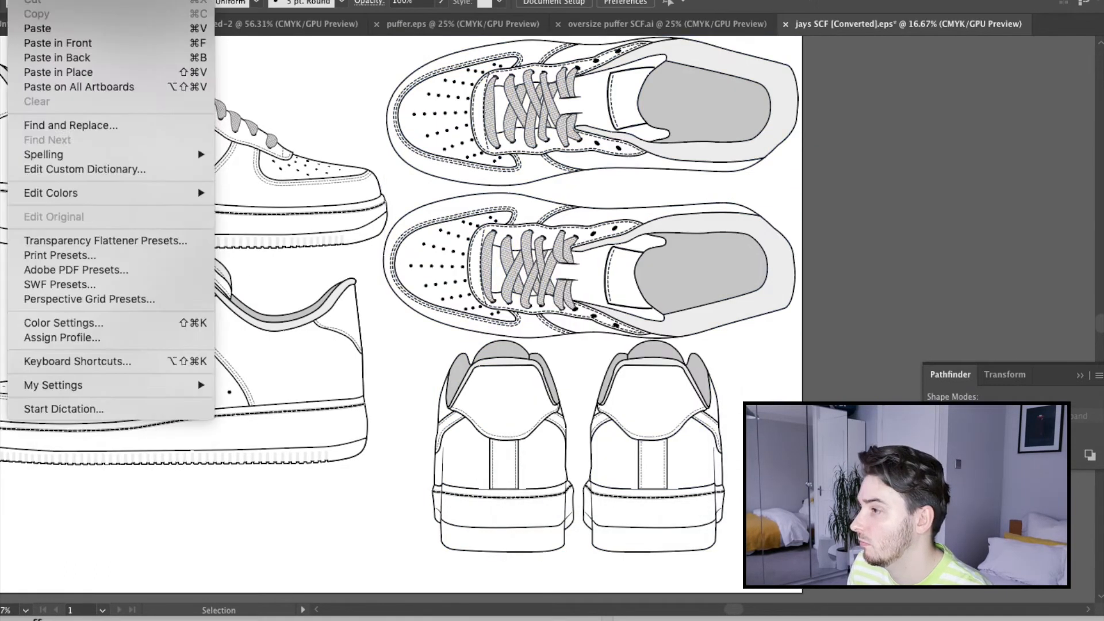
pyautogui.click(35, 73)
pyautogui.click(765, 349)
pyautogui.click(638, 362)
pyautogui.click(897, 400)
pyautogui.click(742, 183)
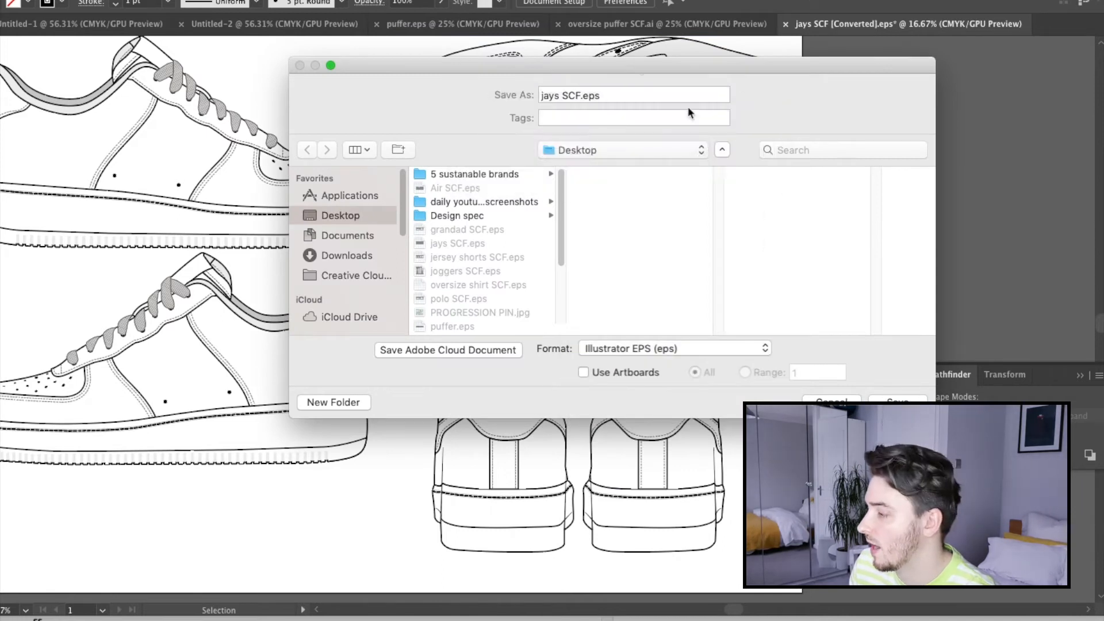
pyautogui.click(768, 547)
pyautogui.click(677, 319)
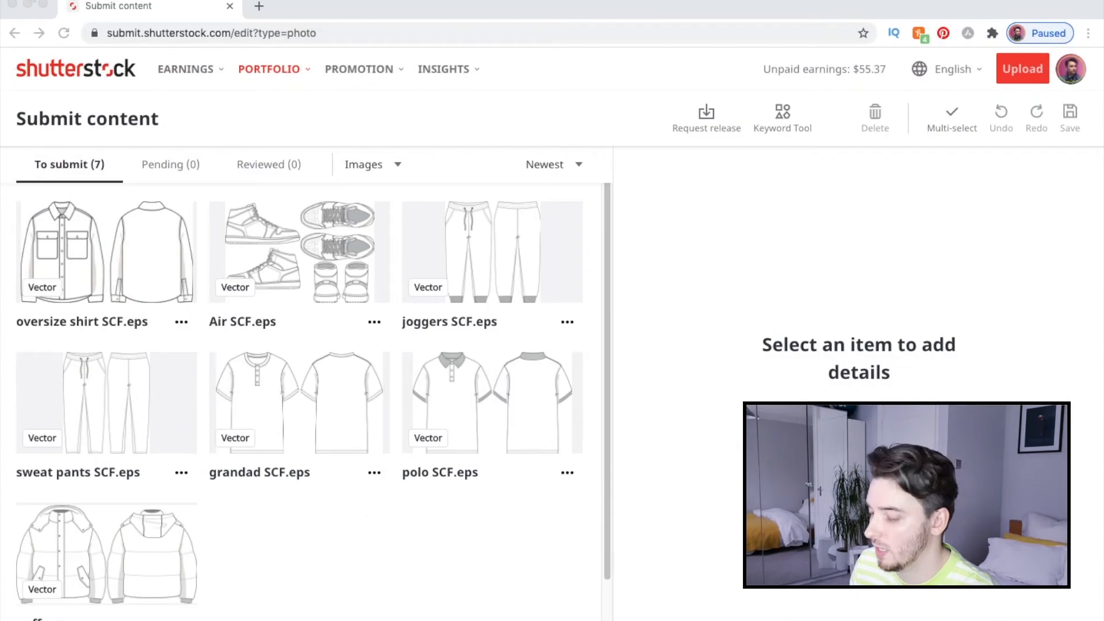
# - Switch to the Shutterstock contributor site, upload jays SCF.eps, continue to the submission list and refresh it
pyautogui.click(63, 33)
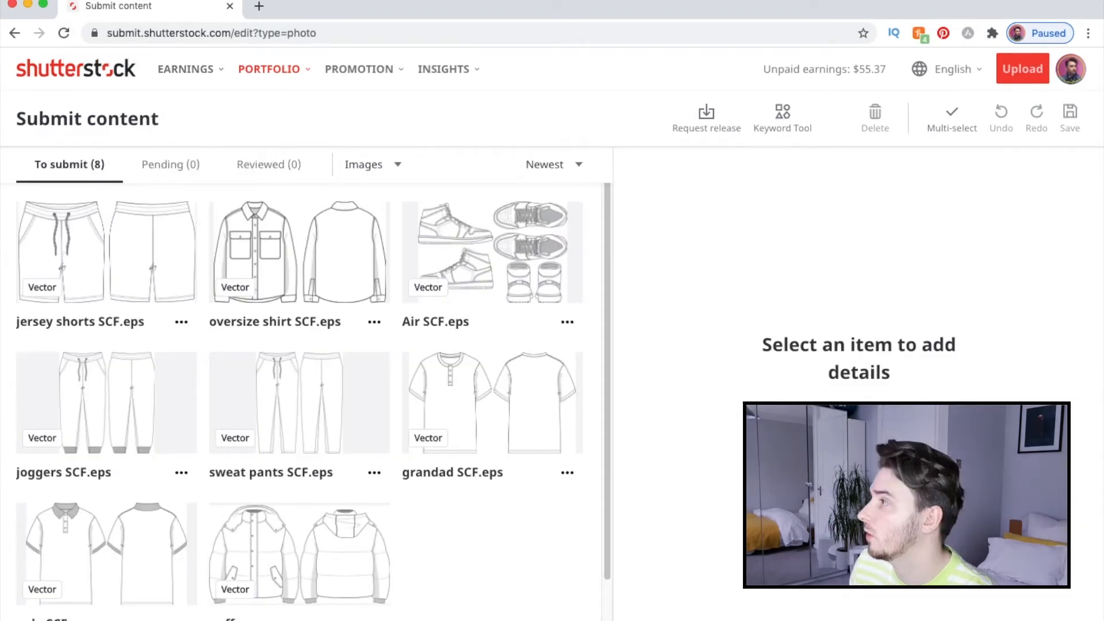
pyautogui.click(1023, 71)
pyautogui.moveTo(280, 224); pyautogui.dragTo(282, 230)
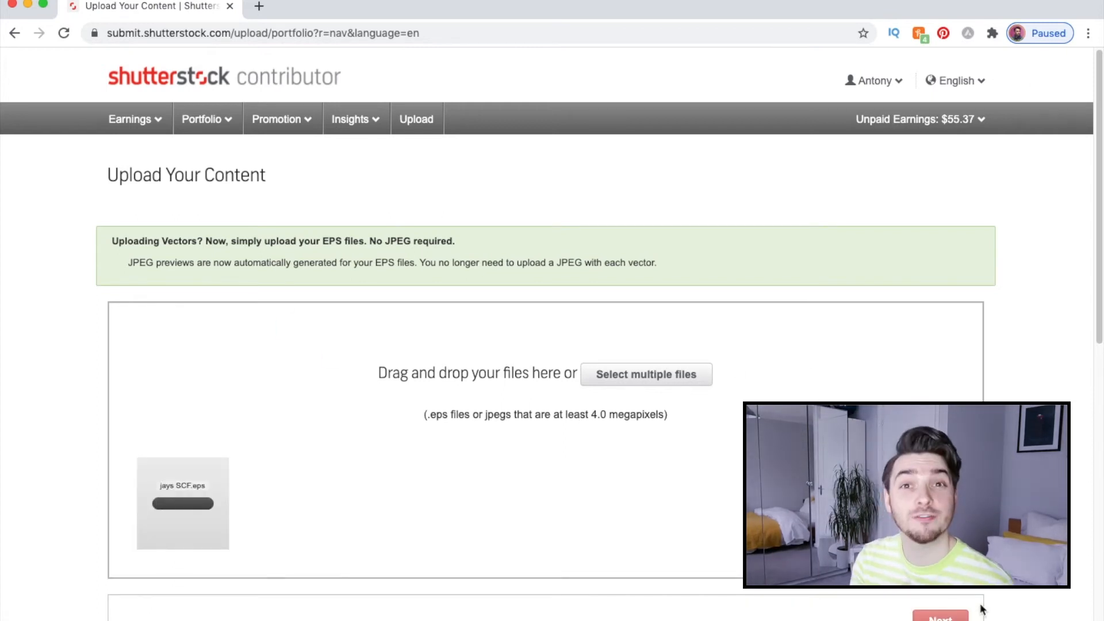
pyautogui.click(949, 616)
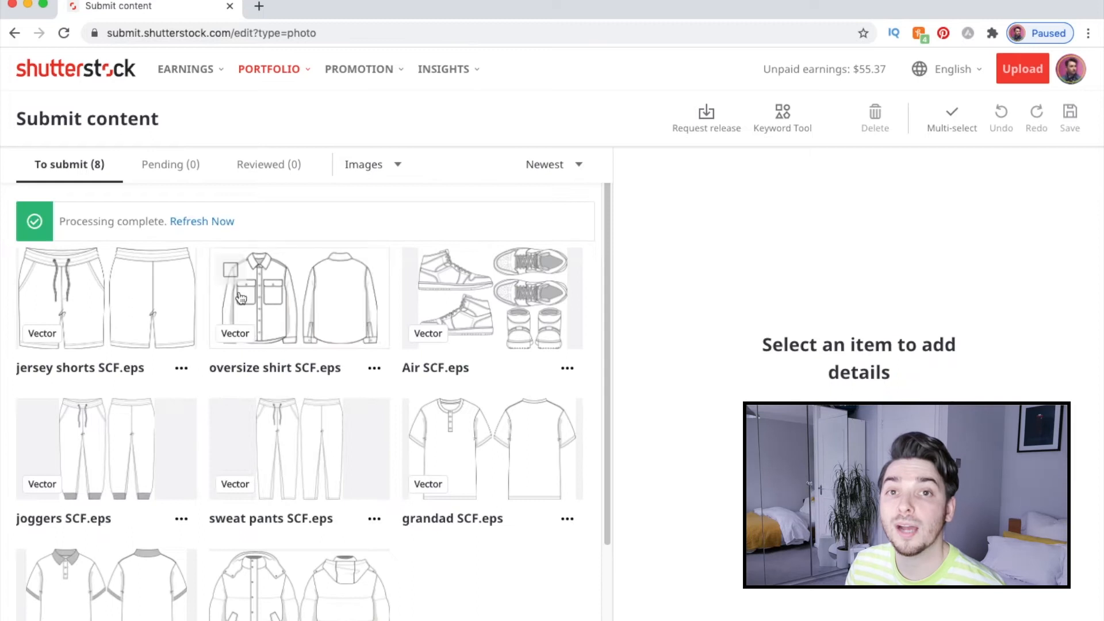
pyautogui.press('super+r')
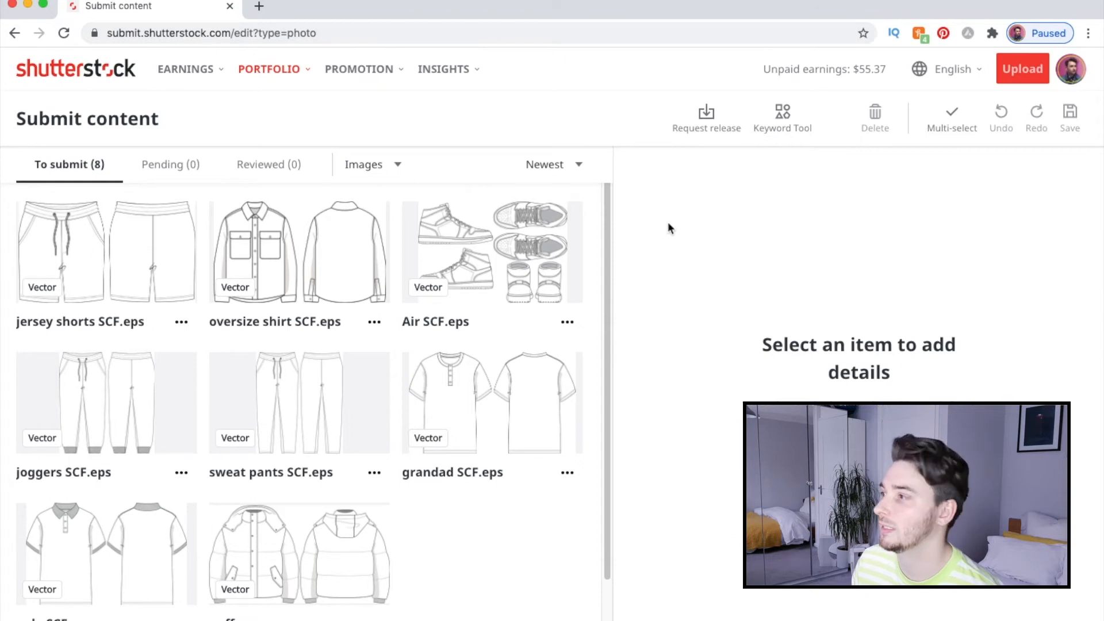
# - Open the details of jersey shorts SCF.eps and set its description to "sweatpant short, technical drawing"
pyautogui.click(148, 292)
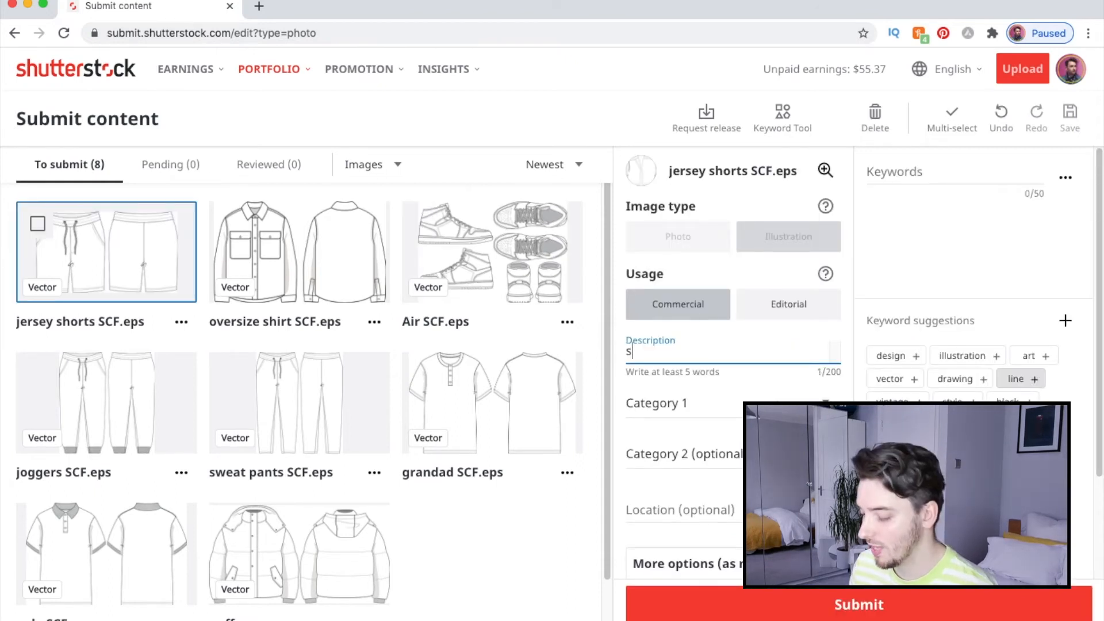
pyautogui.rightClick(672, 354)
pyautogui.click(690, 366)
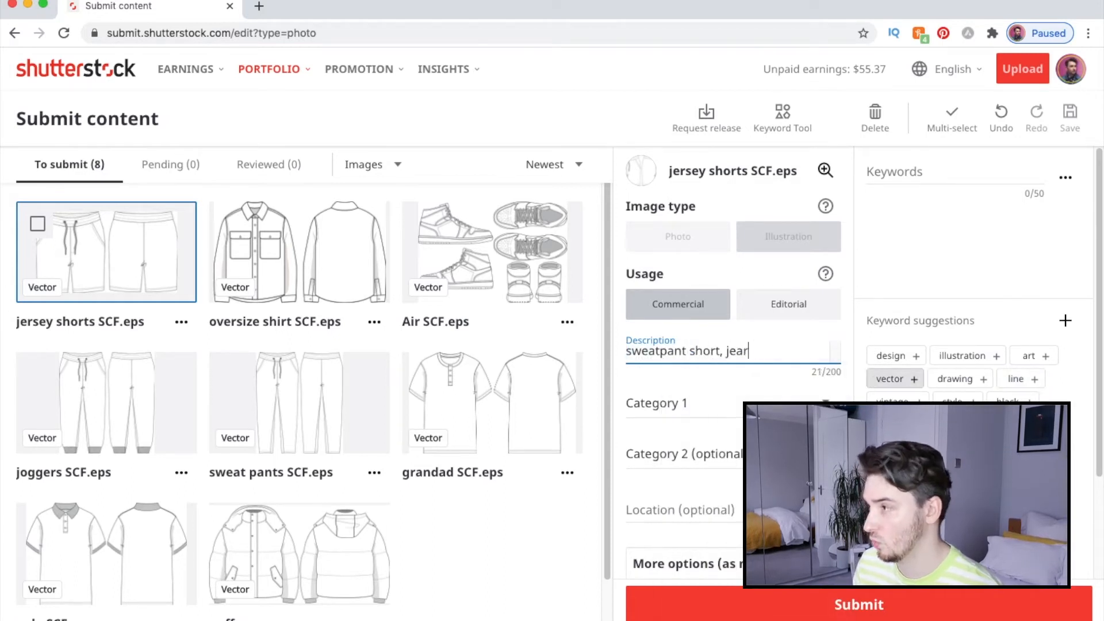
pyautogui.write('jearsy based material technical drawing')
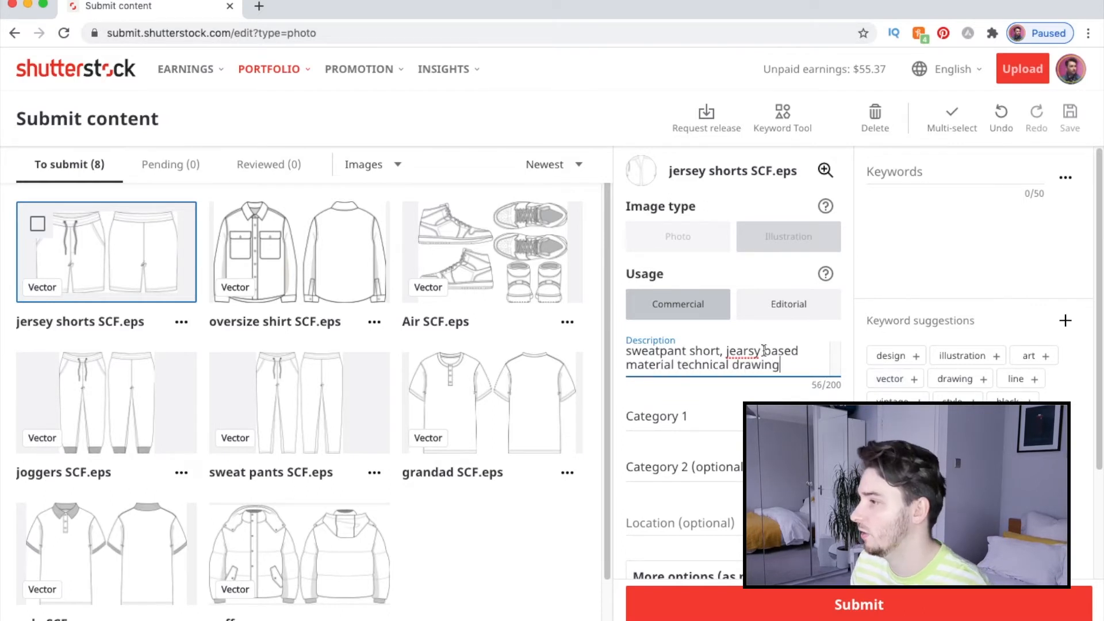
pyautogui.rightClick(764, 350)
pyautogui.click(787, 363)
pyautogui.press('BackSpace')
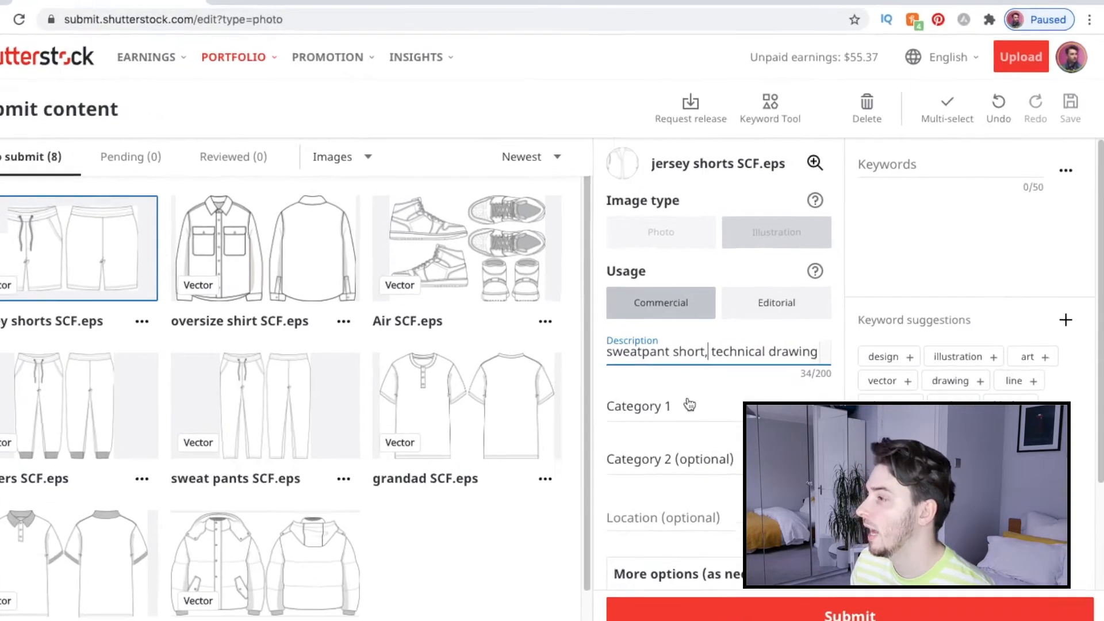
# - Set the jersey shorts' first category to Beauty/Fashion and the second category to Abstract
pyautogui.click(757, 421)
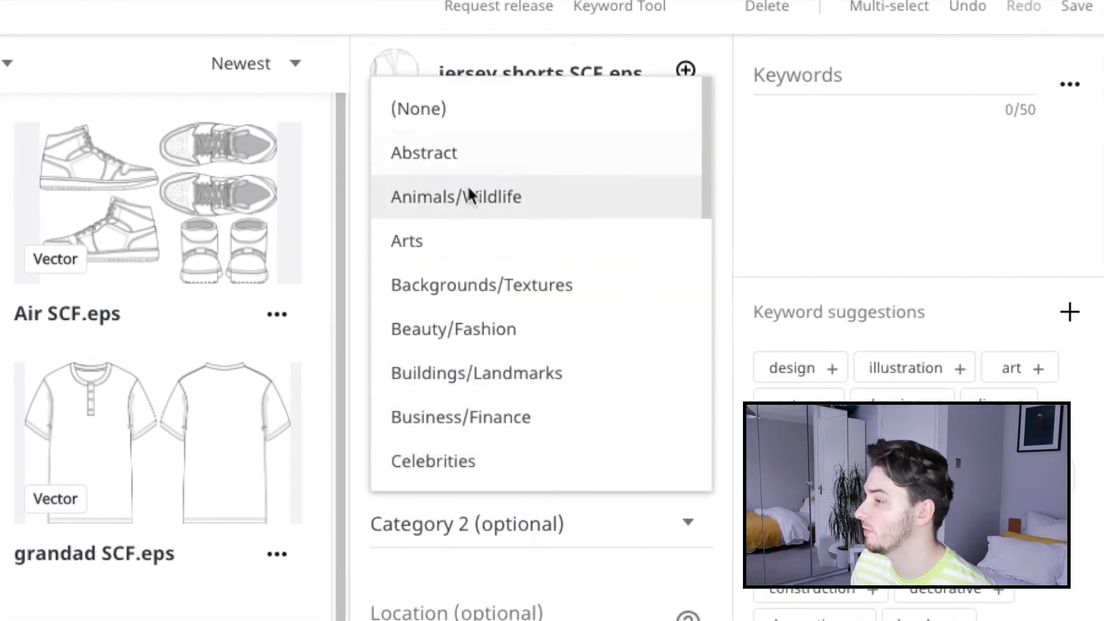
pyautogui.click(449, 327)
pyautogui.click(665, 535)
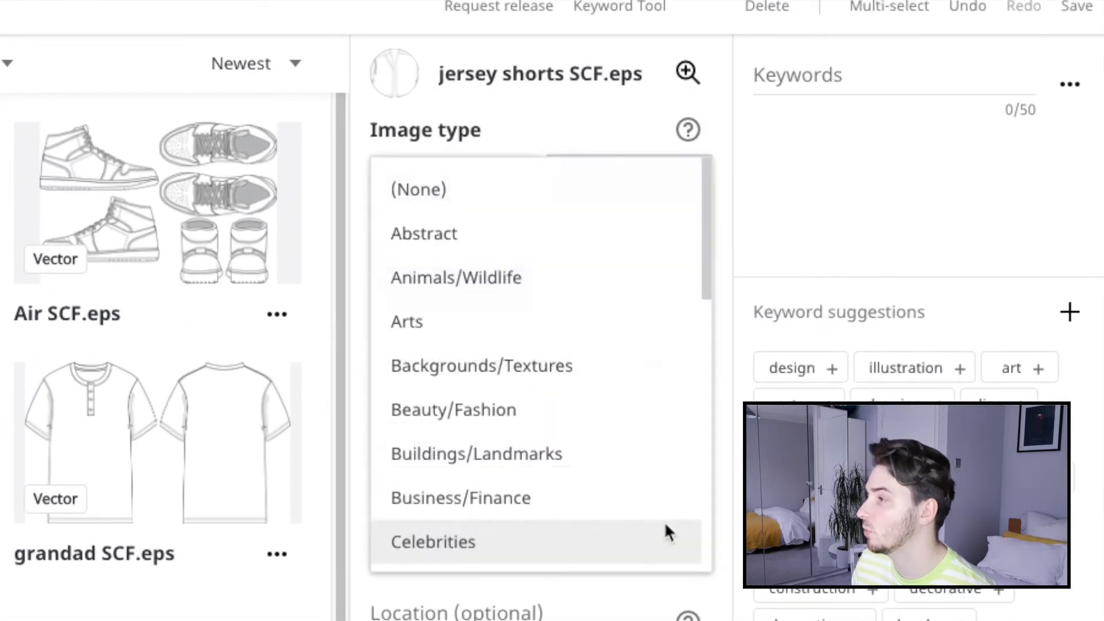
pyautogui.click(407, 232)
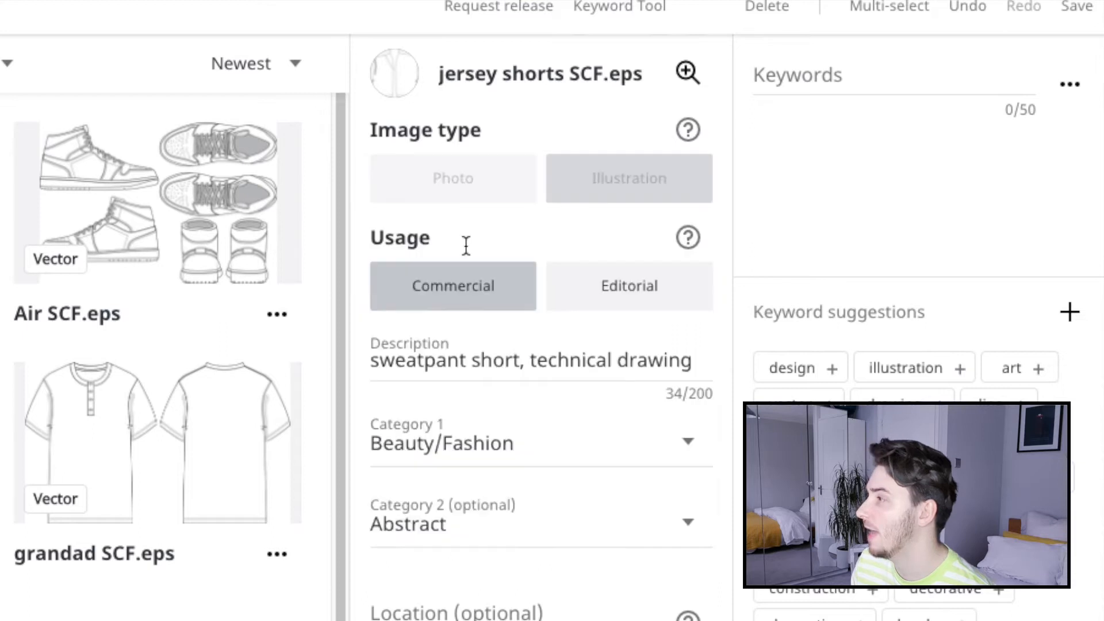
pyautogui.scroll(-3, 529, 546)
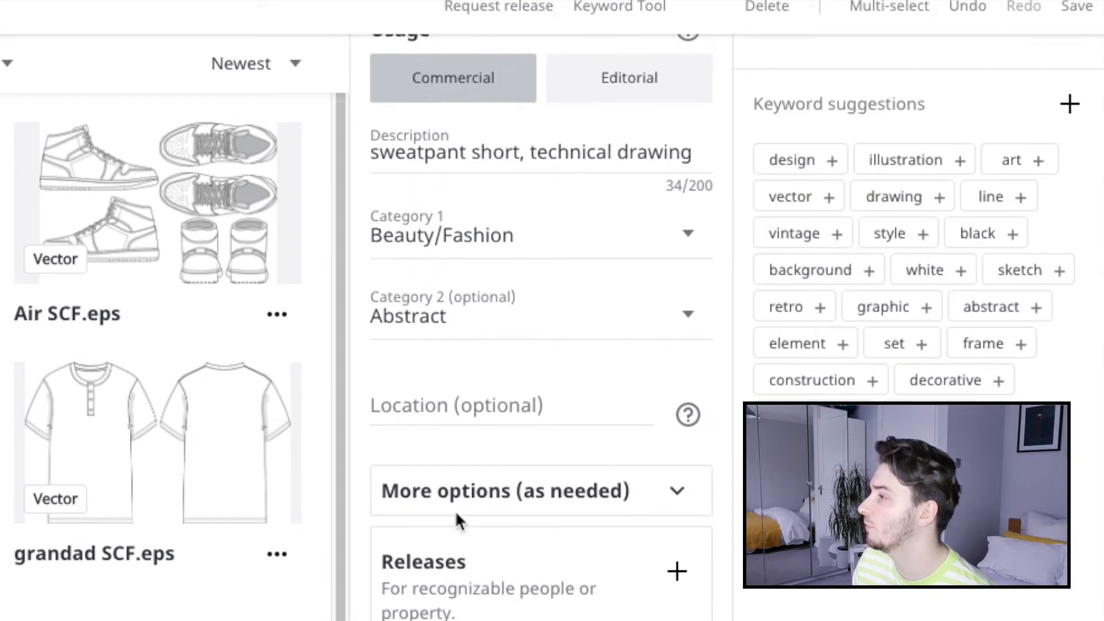
pyautogui.scroll(3, 457, 516)
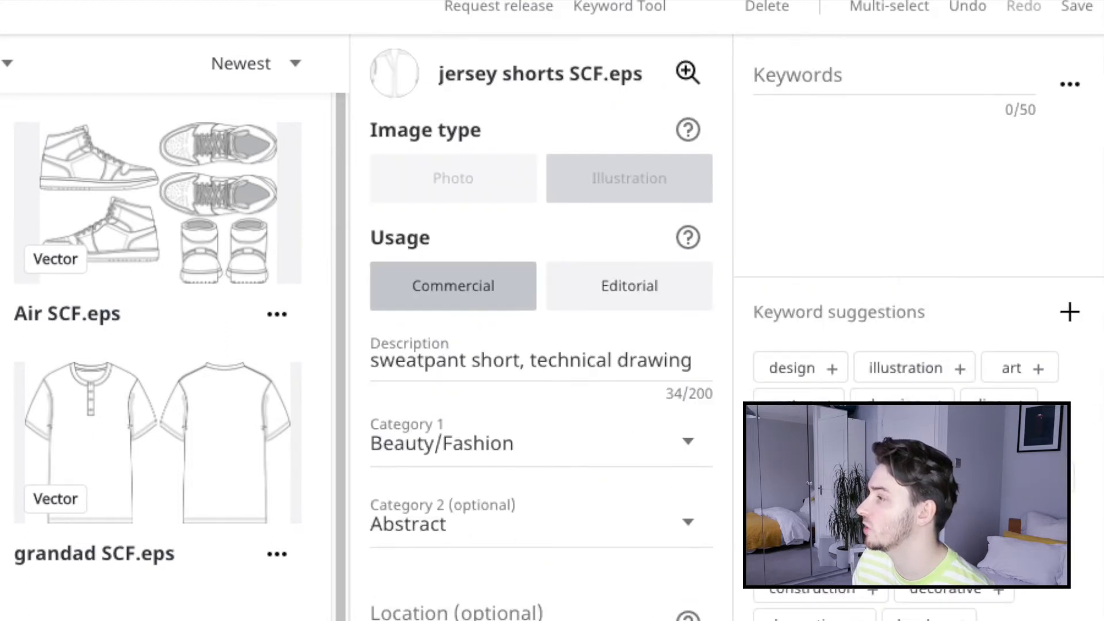
# - Add the suggested keywords design, illustration, vector, drawing, line, sketch and template to the jersey shorts
pyautogui.scroll(-2, 769, 389)
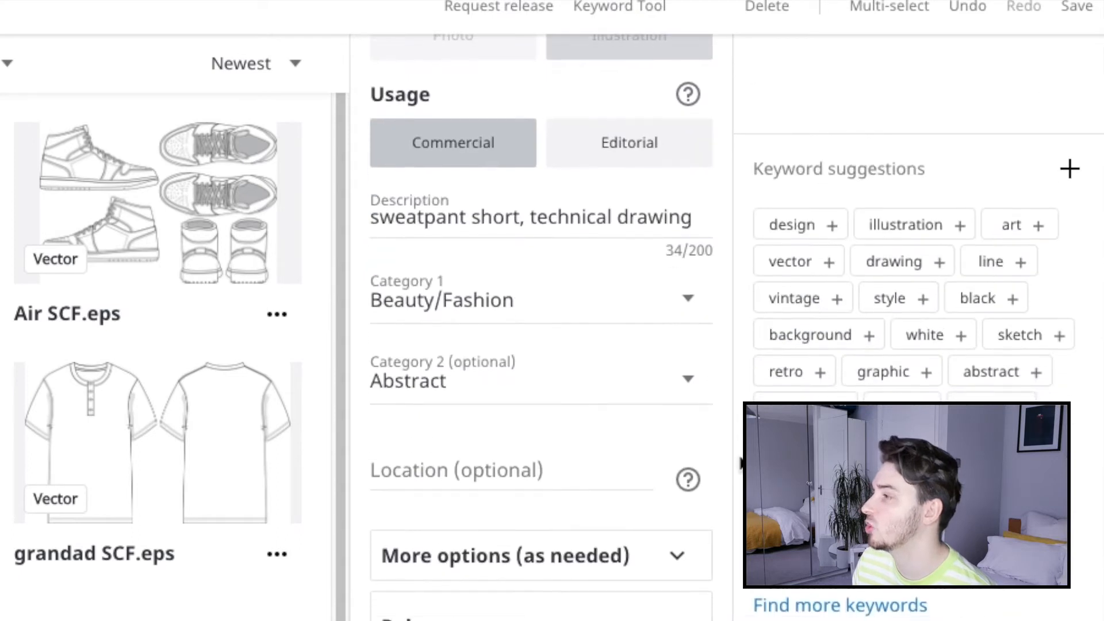
pyautogui.click(799, 230)
pyautogui.click(812, 230)
pyautogui.click(874, 229)
pyautogui.click(888, 228)
pyautogui.click(856, 227)
pyautogui.click(786, 300)
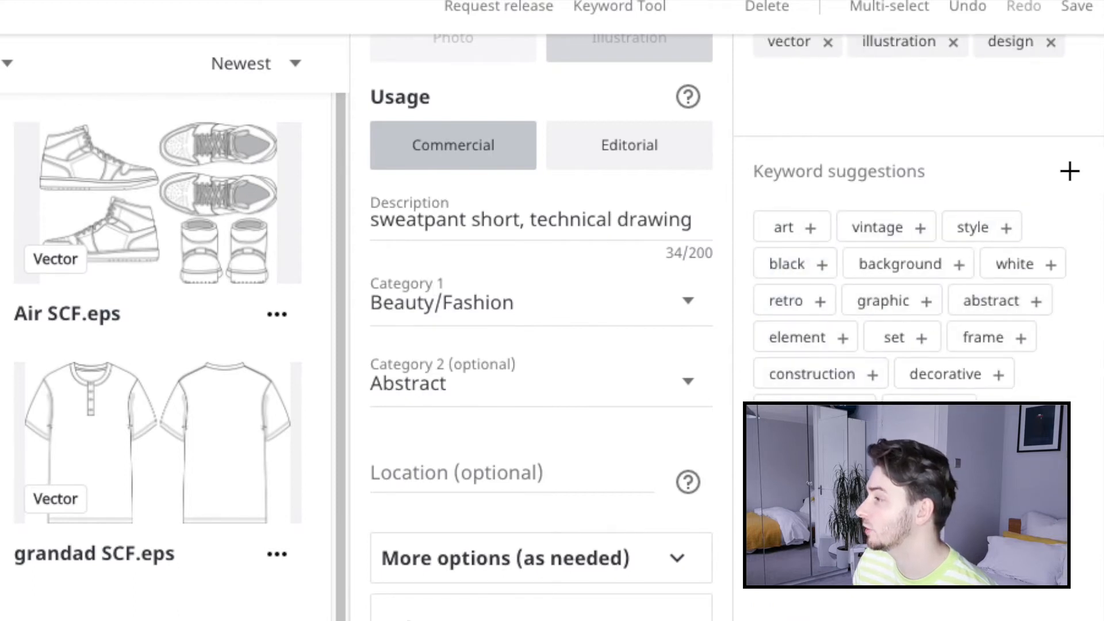
# - Add the keywords "technical drawing" and "cad" to jersey shorts SCF.eps
pyautogui.scroll(3, 1020, 188)
pyautogui.click(880, 86)
pyautogui.write('te')
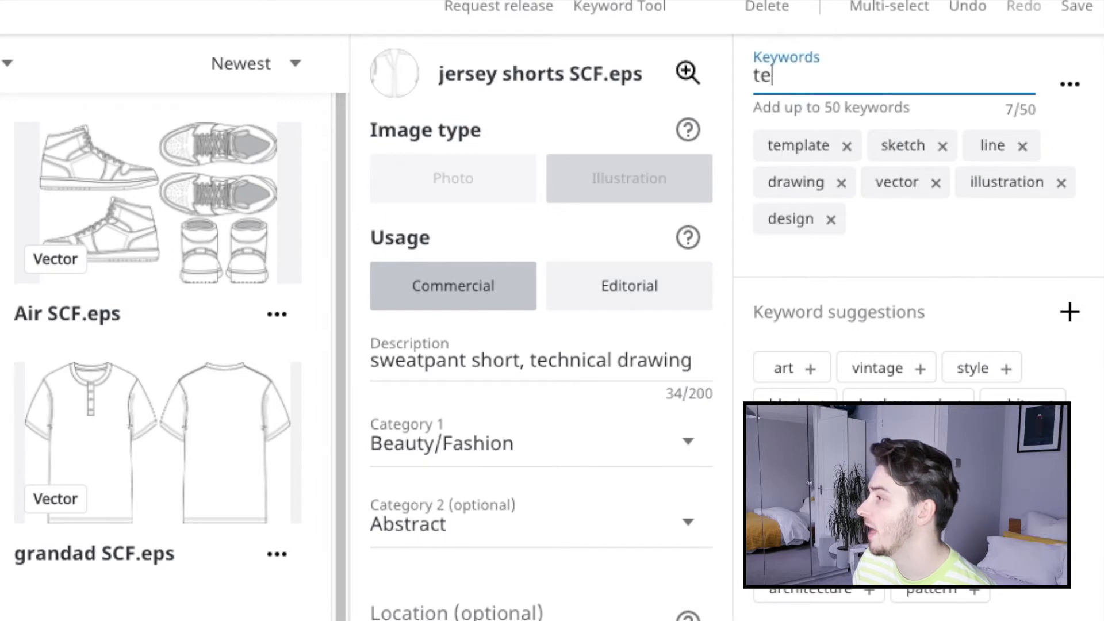
pyautogui.write('chni')
pyautogui.click(813, 263)
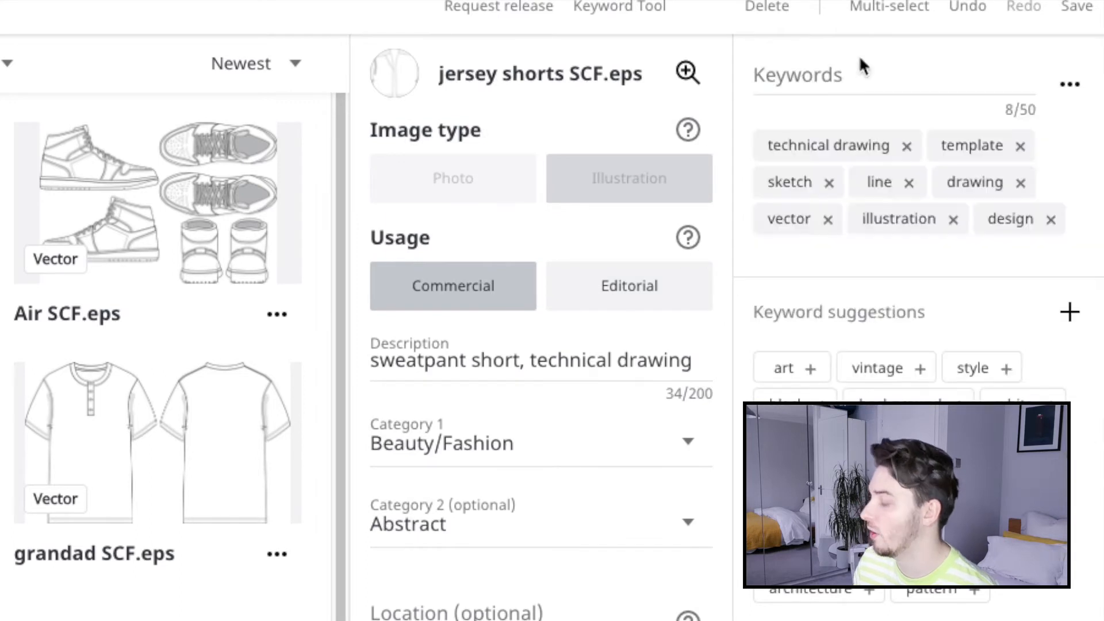
pyautogui.click(864, 75)
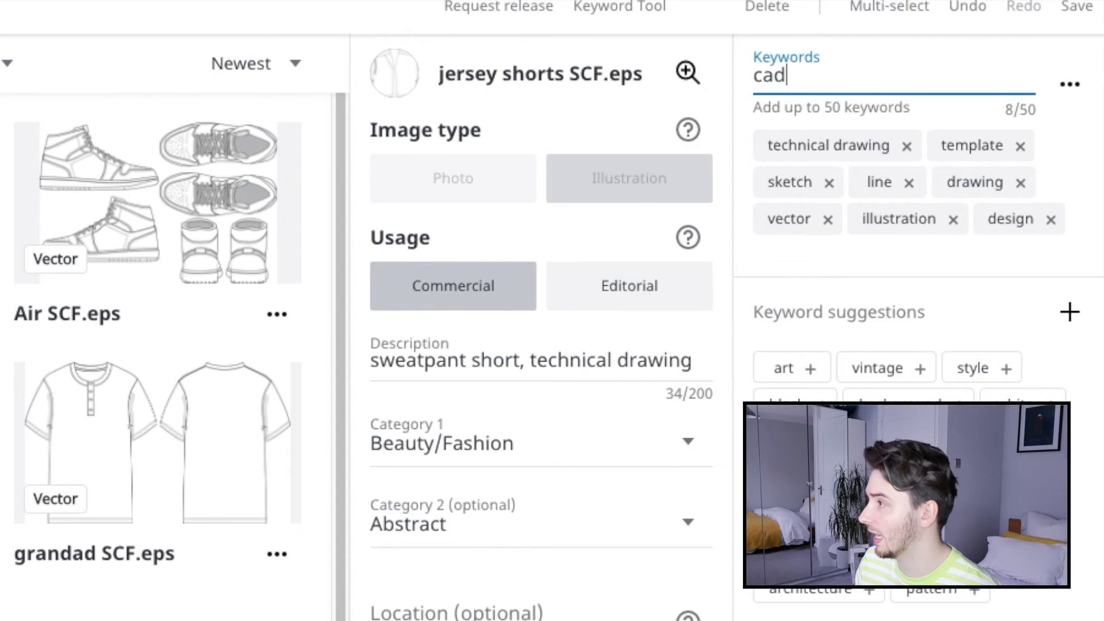
pyautogui.write('cad')
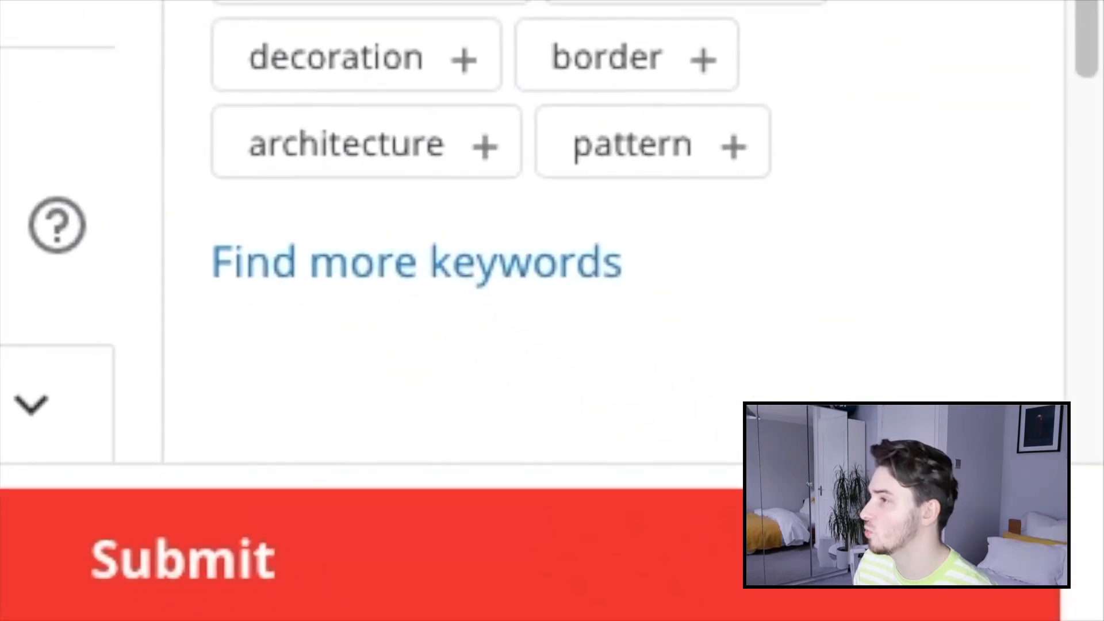
pyautogui.press('Return')
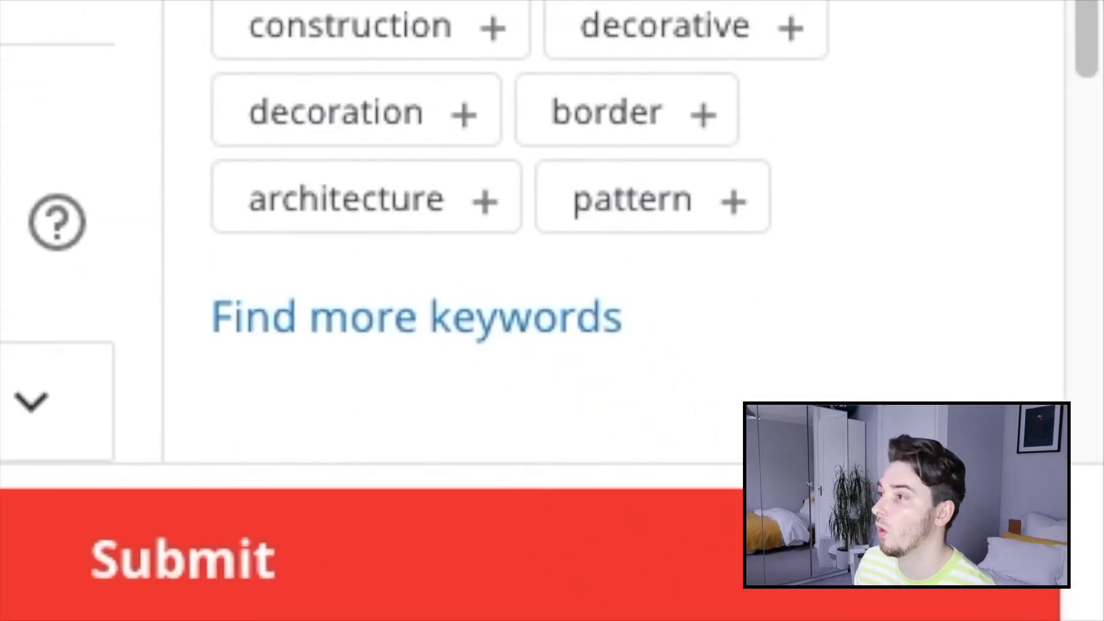
# - Find more keywords for the jersey shorts by searching the Keyword tool for "sweatpant short"
pyautogui.click(457, 333)
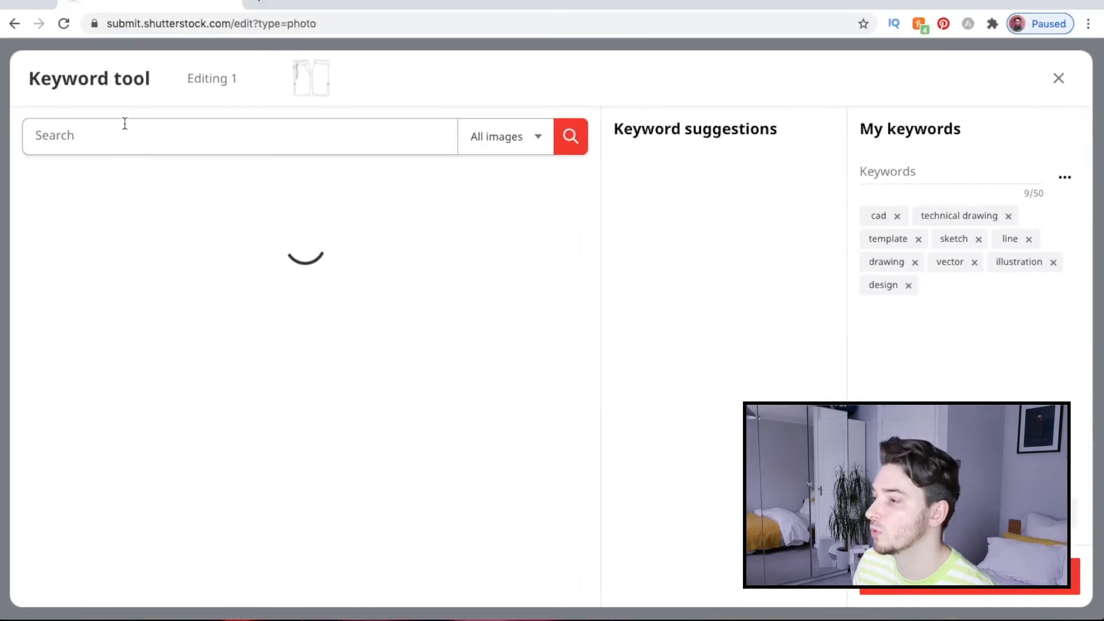
pyautogui.click(116, 148)
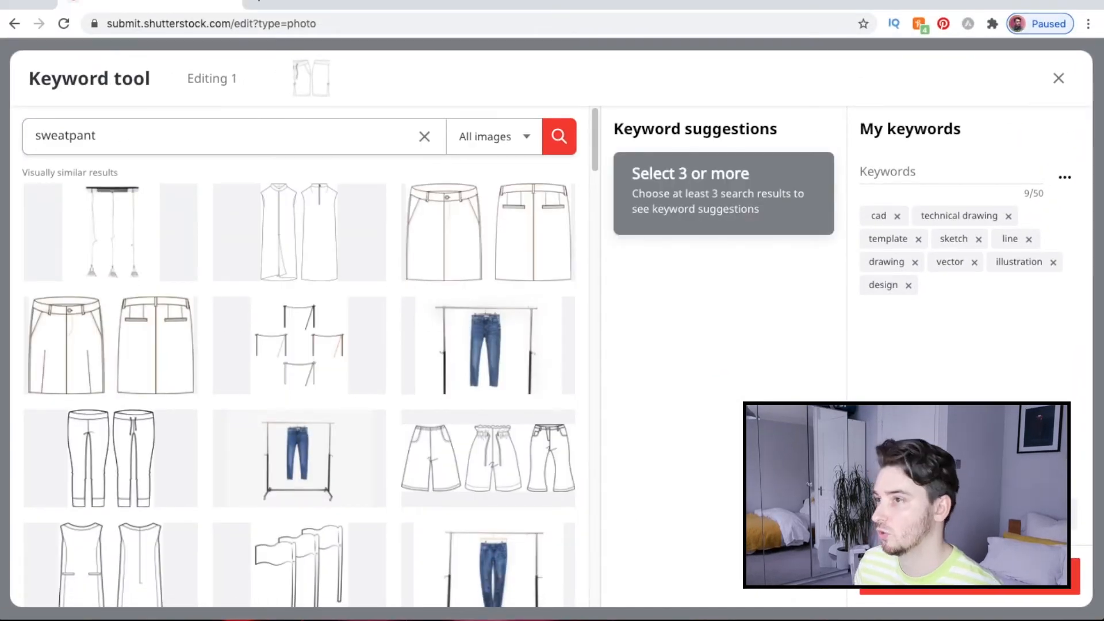
pyautogui.press('Return')
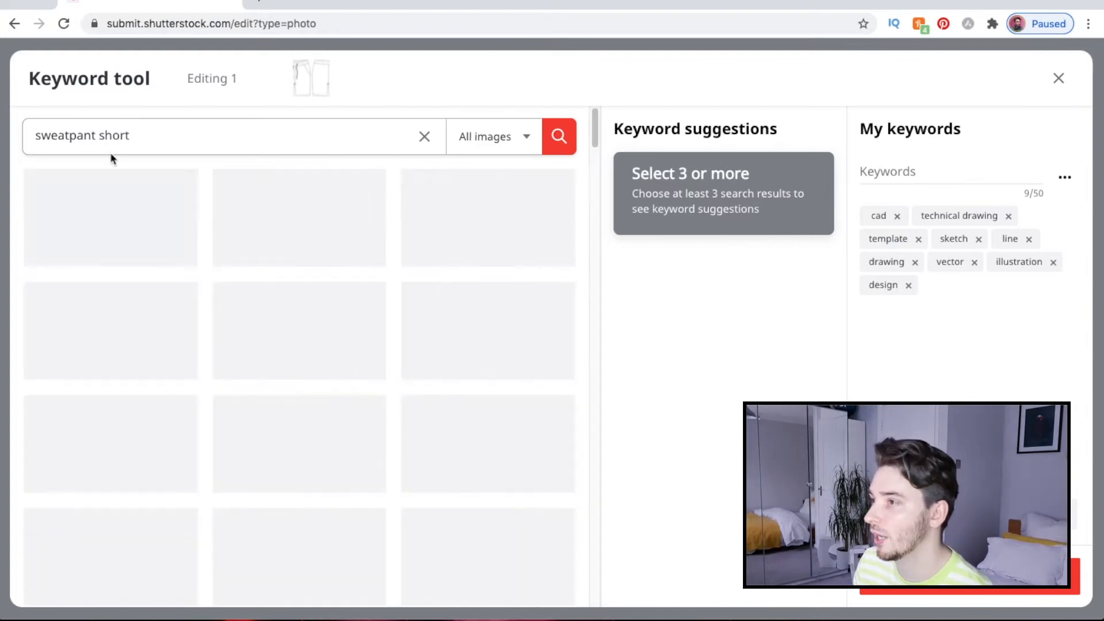
# - Select three similar clothing images from the search results, including the white shirt-and-pants templates and the grey shorts sketches, to generate keyword suggestions
pyautogui.click(233, 190)
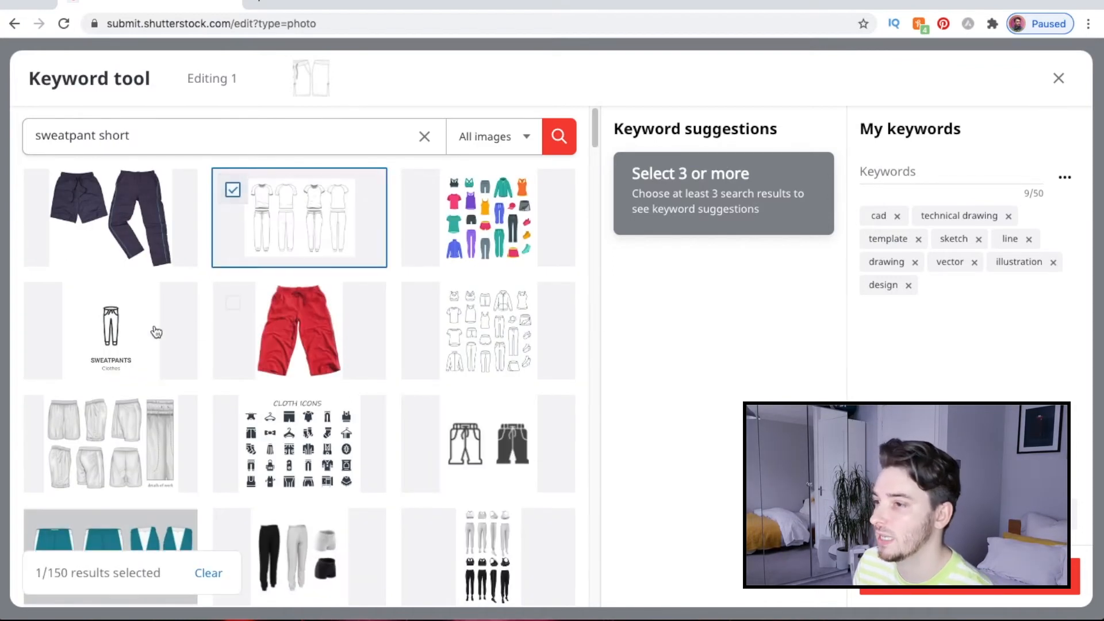
pyautogui.scroll(-2, 147, 384)
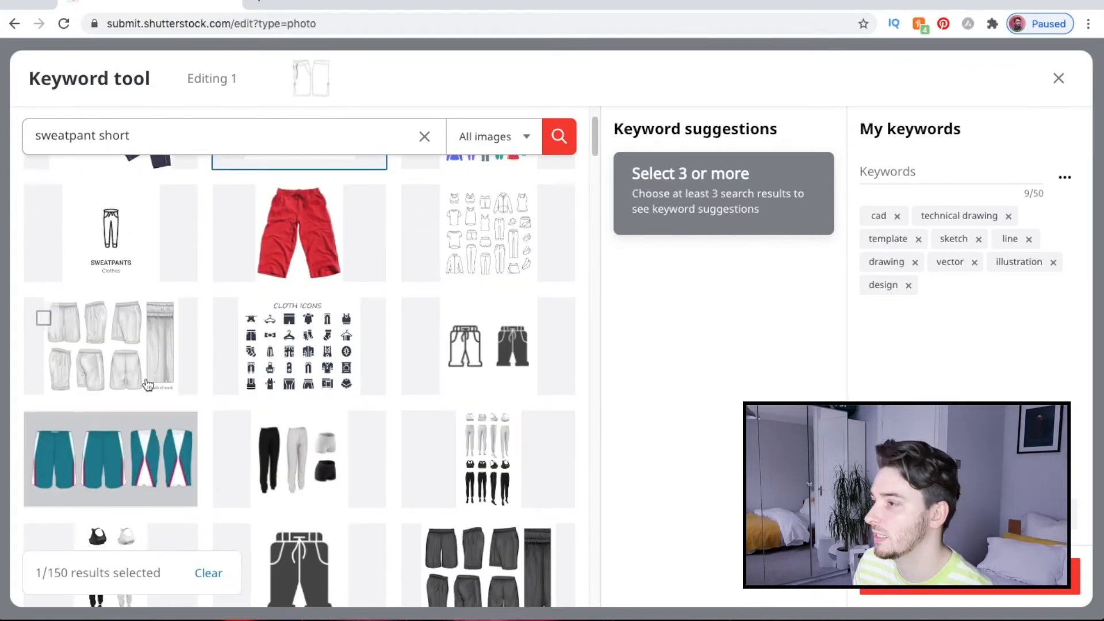
pyautogui.click(44, 317)
pyautogui.scroll(-10, 144, 367)
pyautogui.scroll(-15, 142, 360)
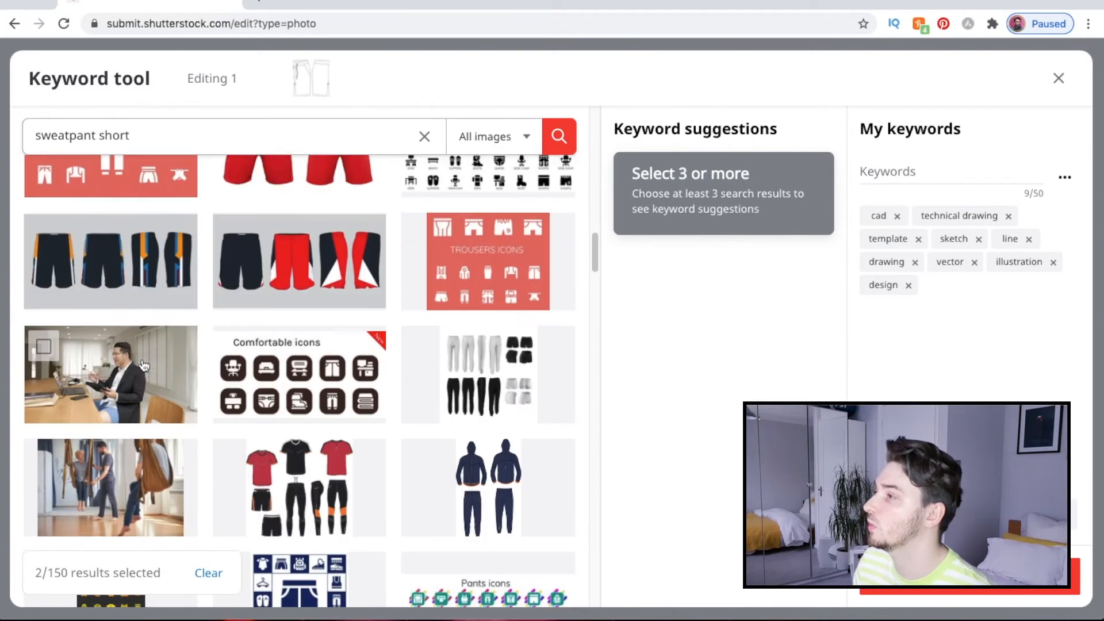
pyautogui.scroll(2, 40, 336)
pyautogui.click(228, 347)
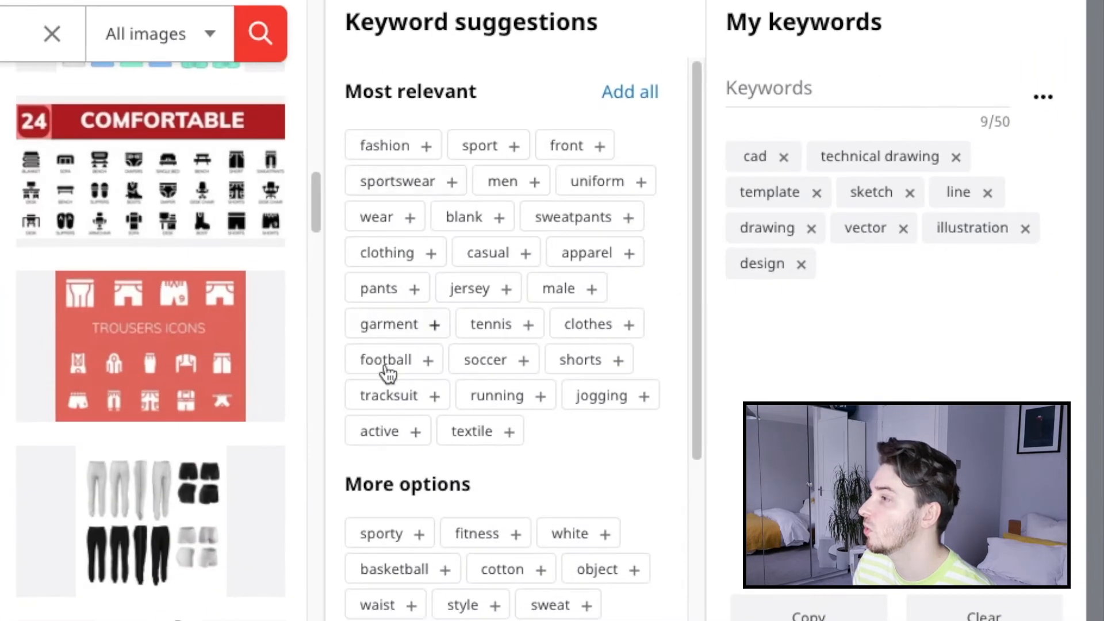
# - Add the suggested keywords fashion, sport, sportswear, sweatpants, clothing, casual, apparel and pants to the jersey shorts
pyautogui.click(386, 150)
pyautogui.click(395, 150)
pyautogui.click(478, 149)
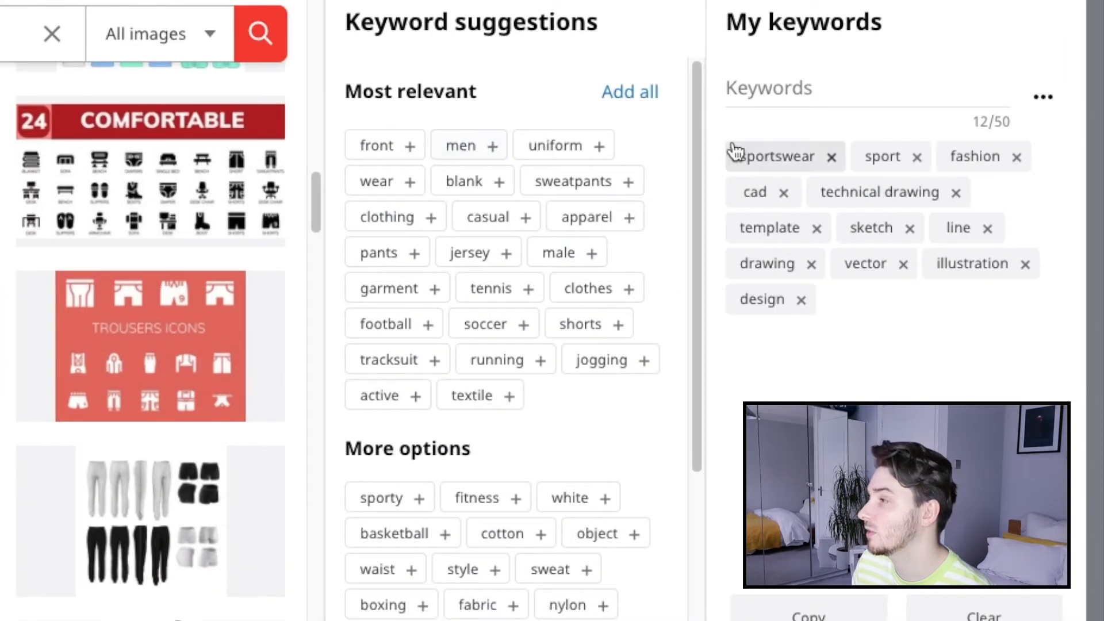
pyautogui.click(549, 181)
pyautogui.click(551, 184)
pyautogui.click(549, 182)
pyautogui.click(558, 179)
pyautogui.click(554, 179)
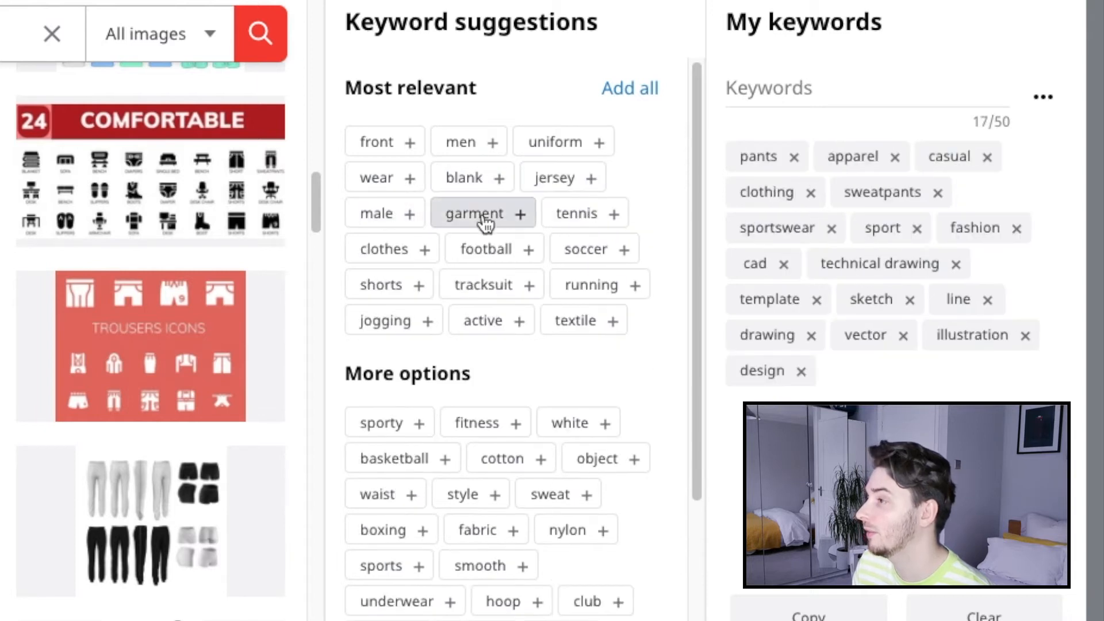
# - Add the suggested keywords shorts, tracksuit, jogging, active and unisex, and apply the keyword selection to the jersey shorts
pyautogui.click(375, 285)
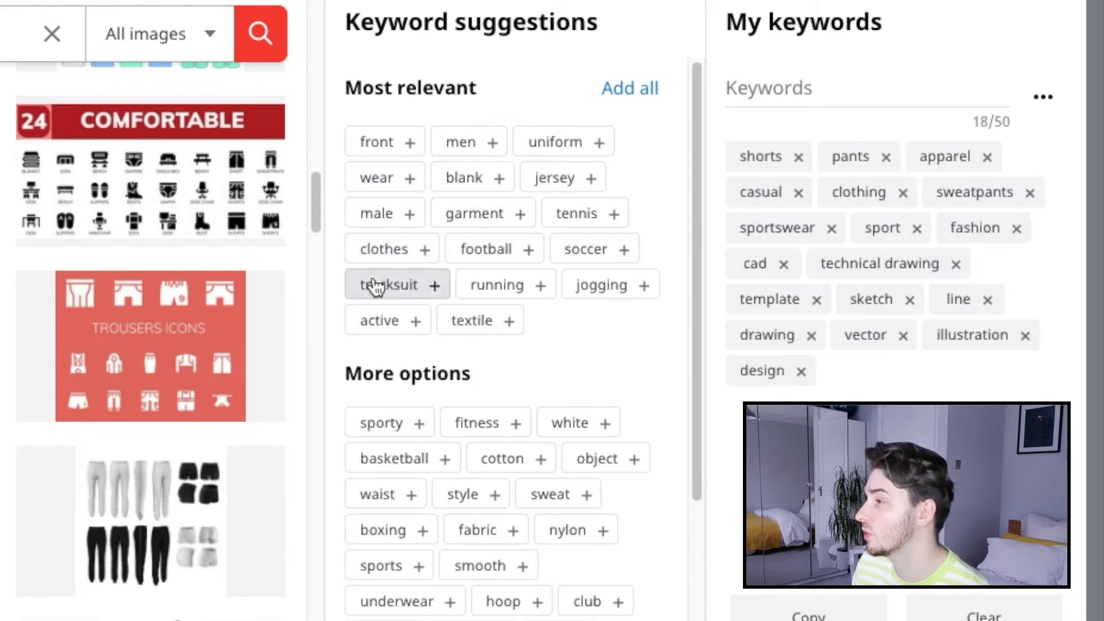
pyautogui.click(380, 292)
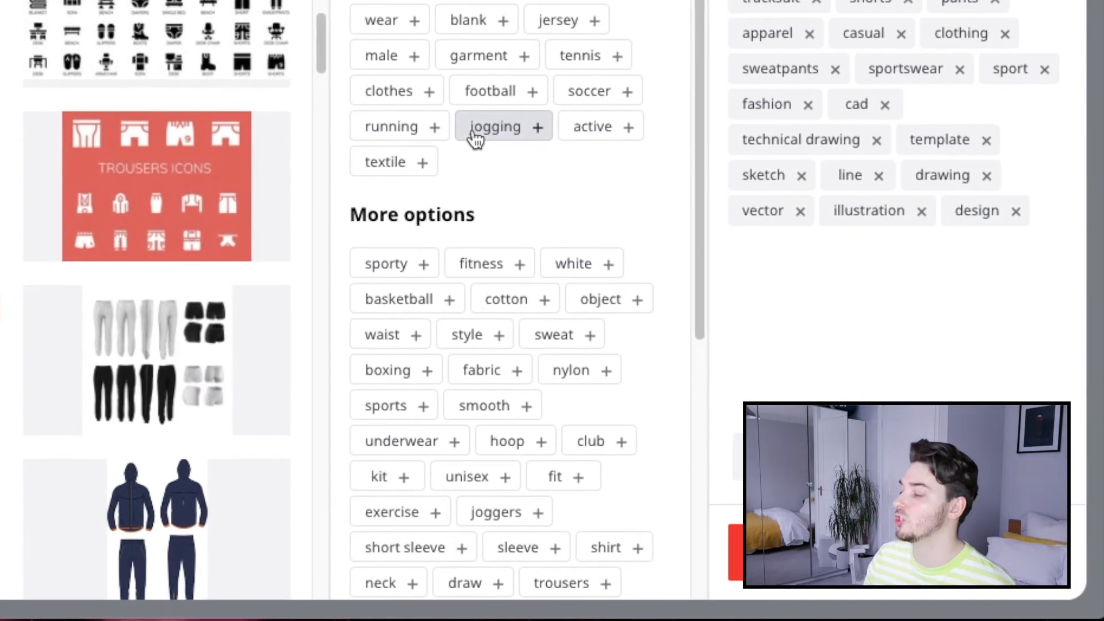
pyautogui.click(475, 137)
pyautogui.click(499, 133)
pyautogui.moveTo(698, 4); pyautogui.dragTo(687, 143)
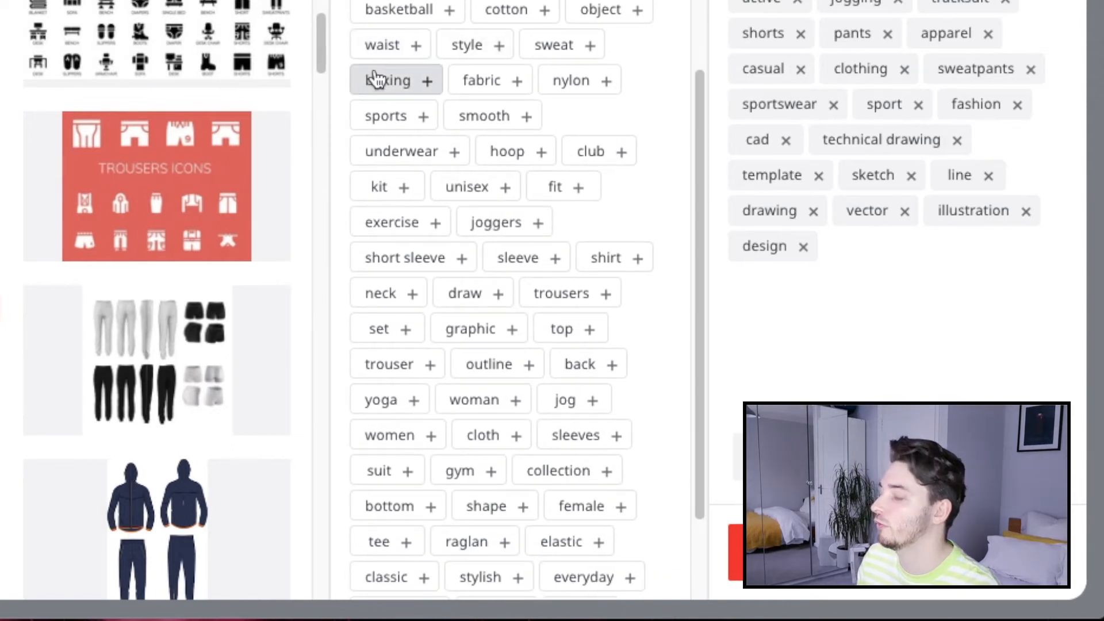
pyautogui.click(467, 188)
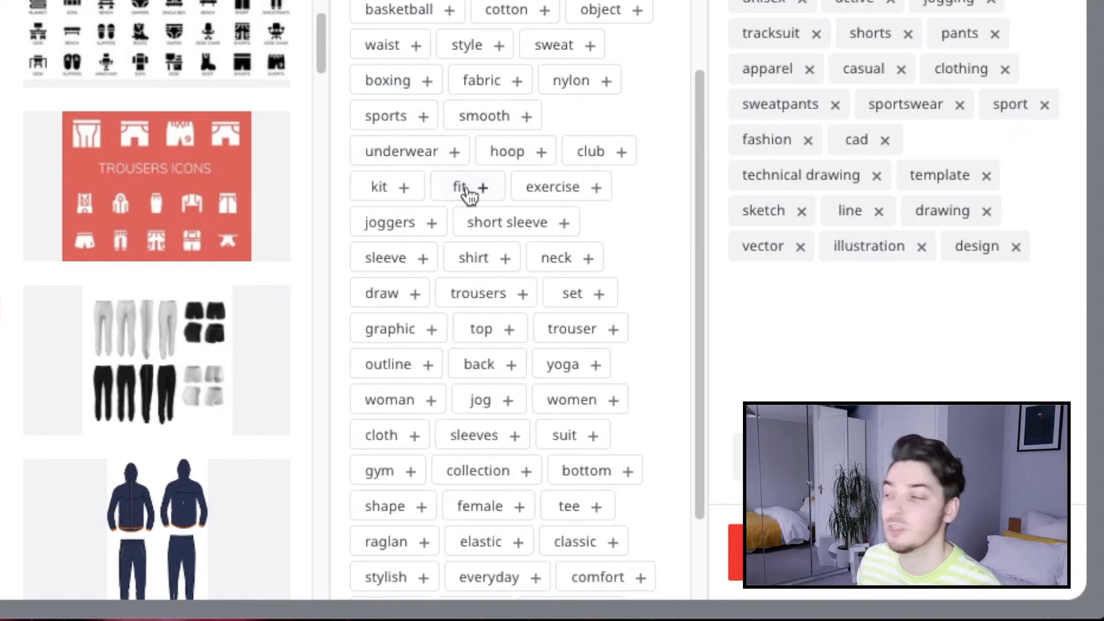
pyautogui.moveTo(693, 280); pyautogui.dragTo(694, 348)
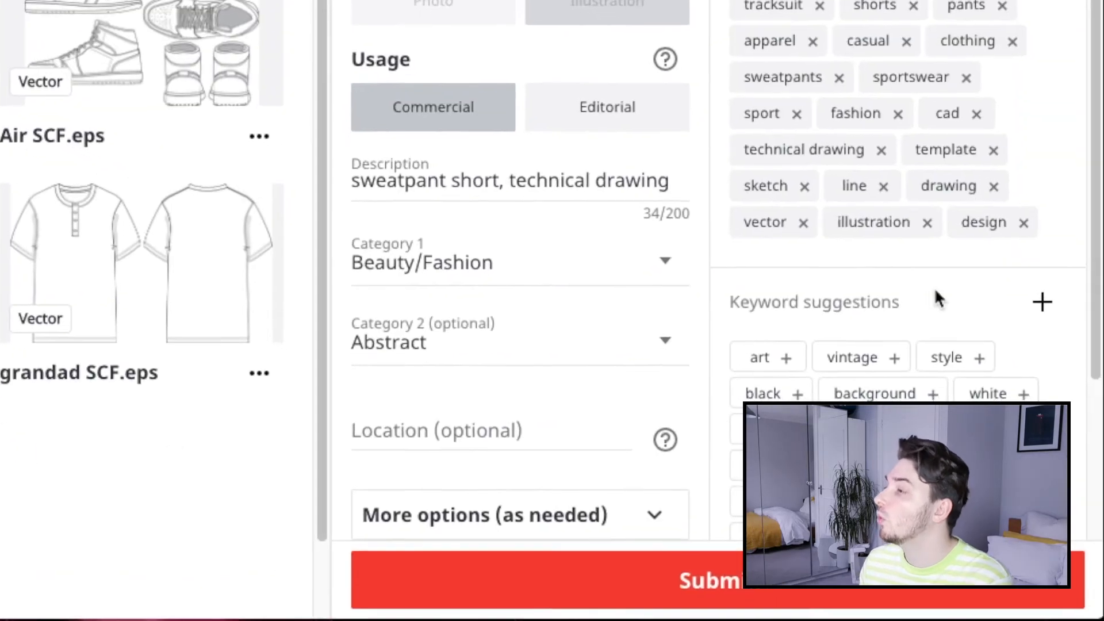
# - Try to submit jersey shorts SCF.eps for review and check its details form
pyautogui.click(414, 555)
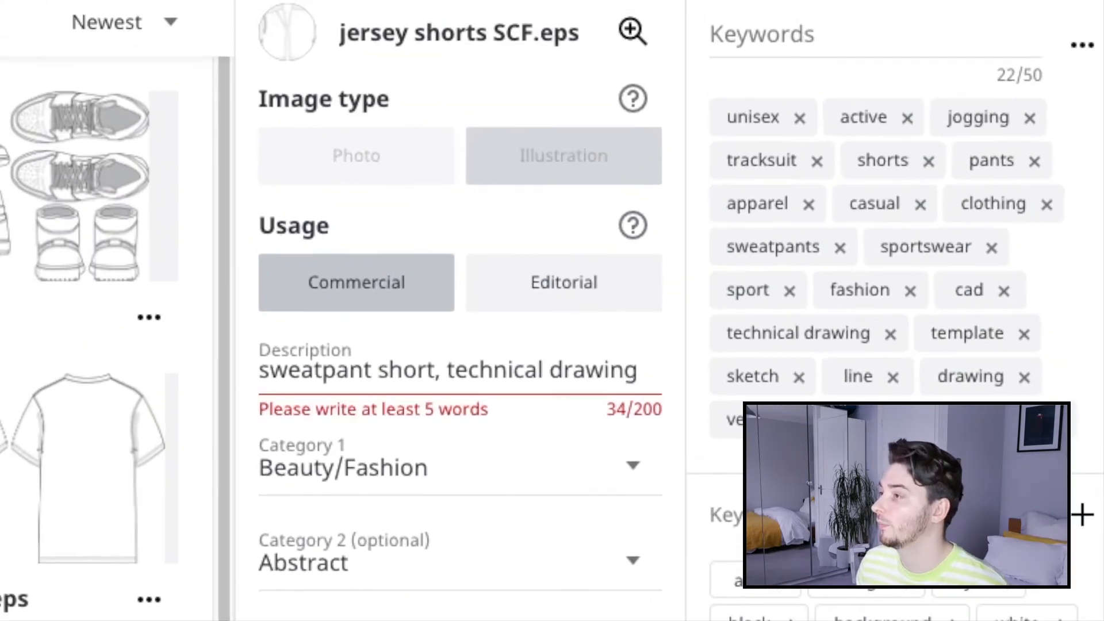
pyautogui.scroll(-4, 667, 310)
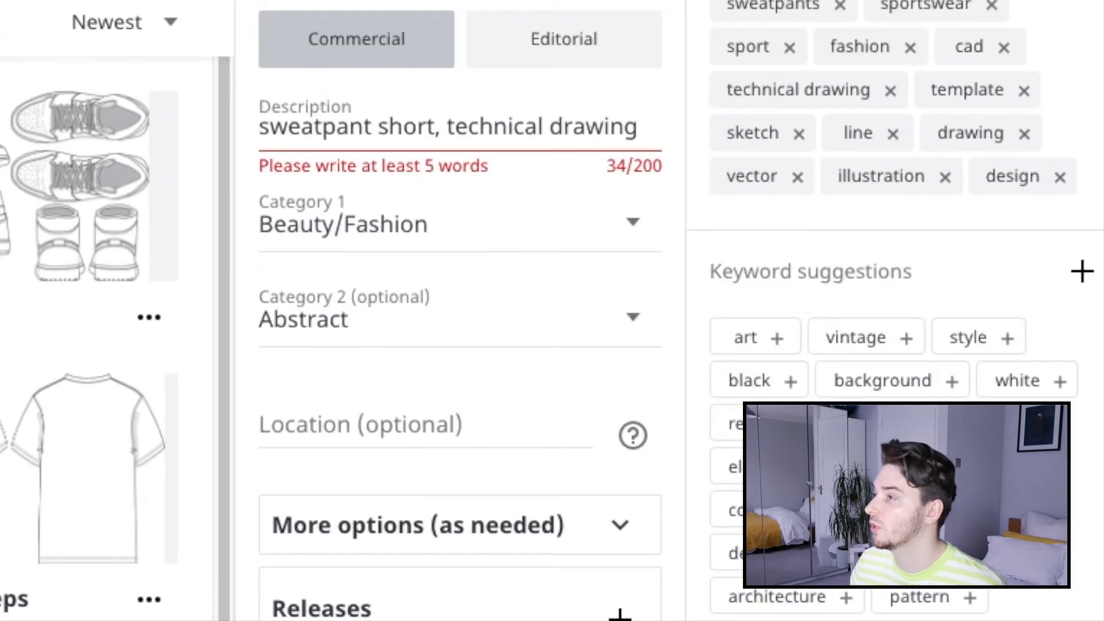